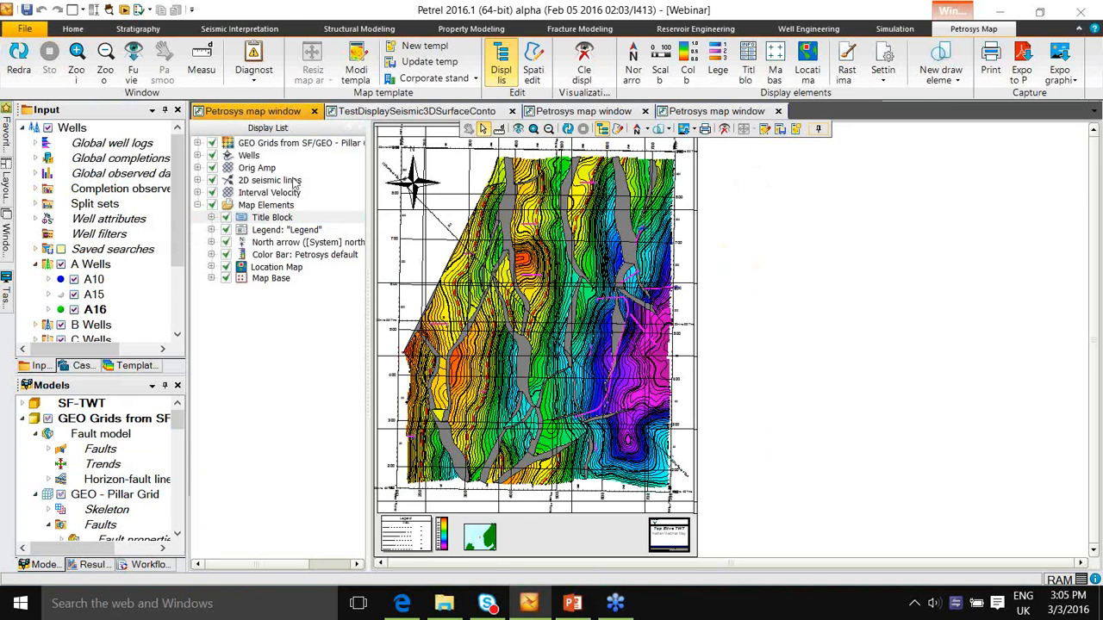
Step: Create a new, empty Petrosys map window
{"action": "left_click", "coordinate": [72, 29]}
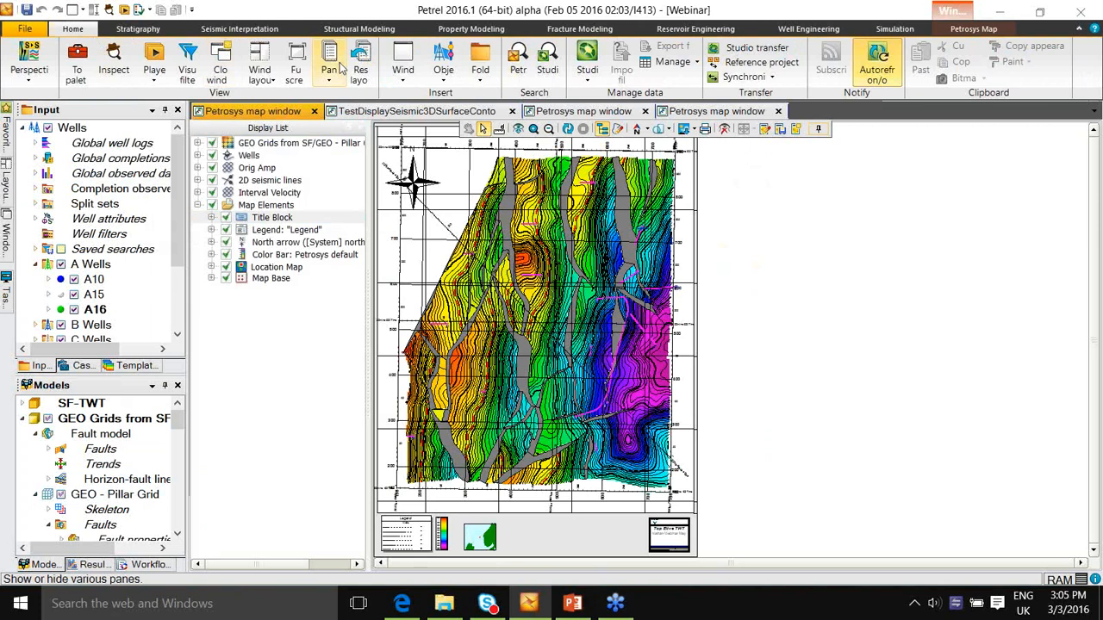
{"action": "left_click", "coordinate": [404, 58]}
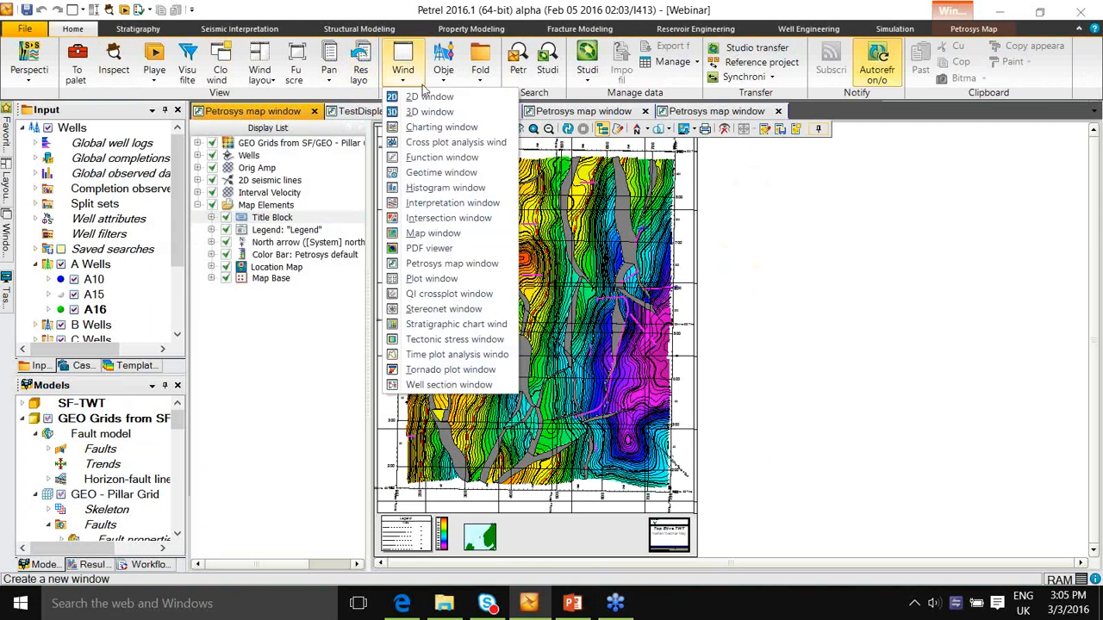
{"action": "left_click", "coordinate": [485, 273]}
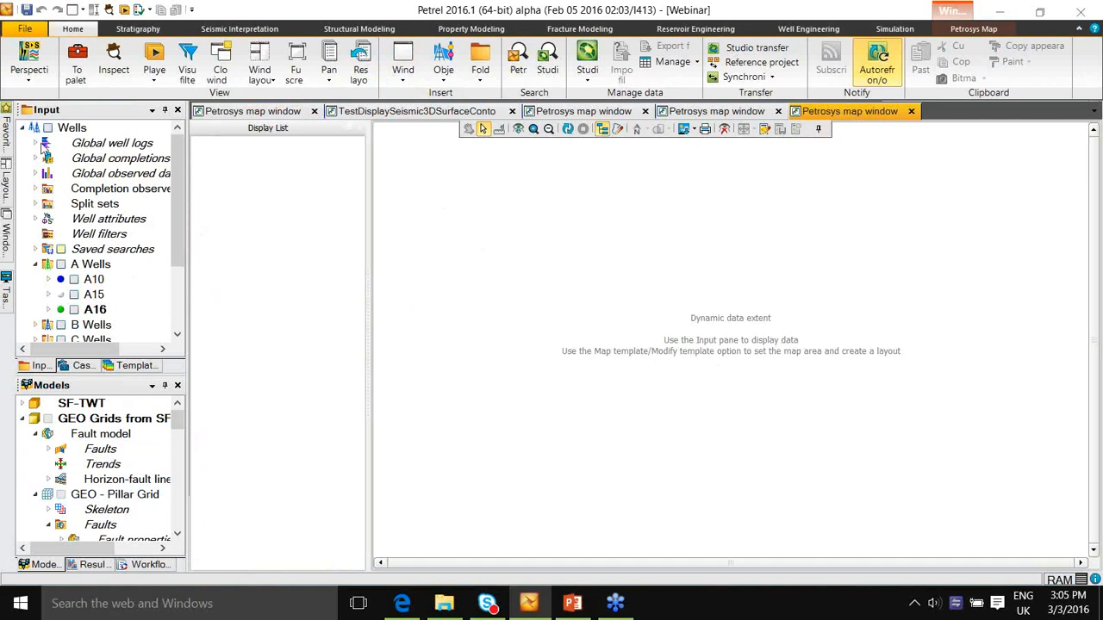
Step: Display all the 2D seismic lines from the Seismic data on the new map
{"action": "left_click_drag", "start_coordinate": [178, 242], "coordinate": [177, 313]}
{"action": "left_click", "coordinate": [22, 295]}
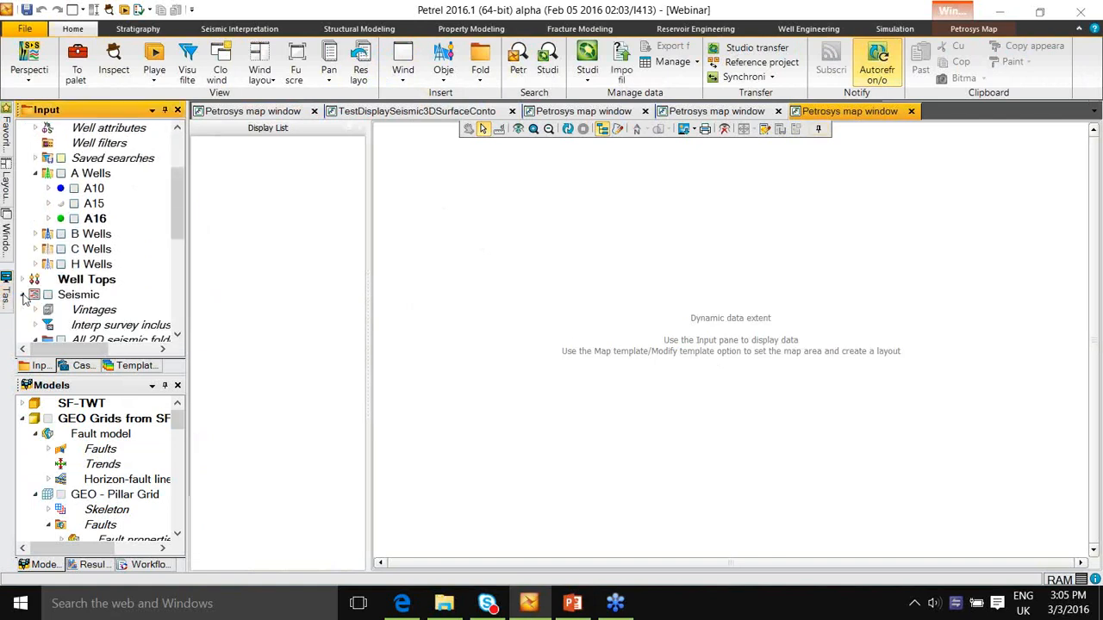
{"action": "left_click_drag", "start_coordinate": [180, 195], "coordinate": [180, 229]}
{"action": "left_click", "coordinate": [35, 249]}
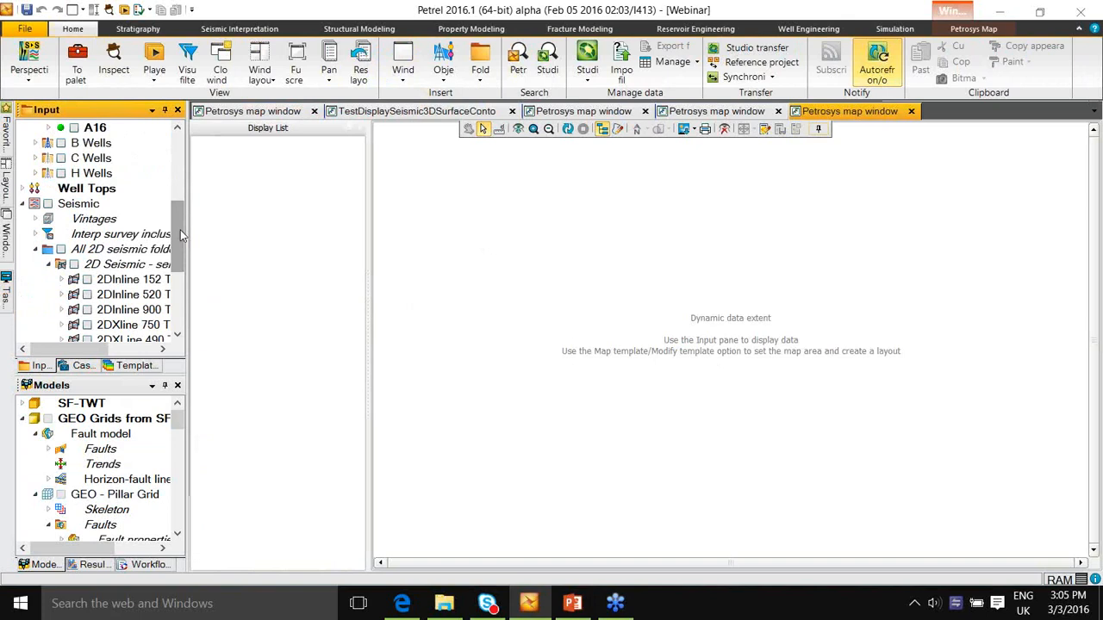
{"action": "left_click", "coordinate": [61, 250]}
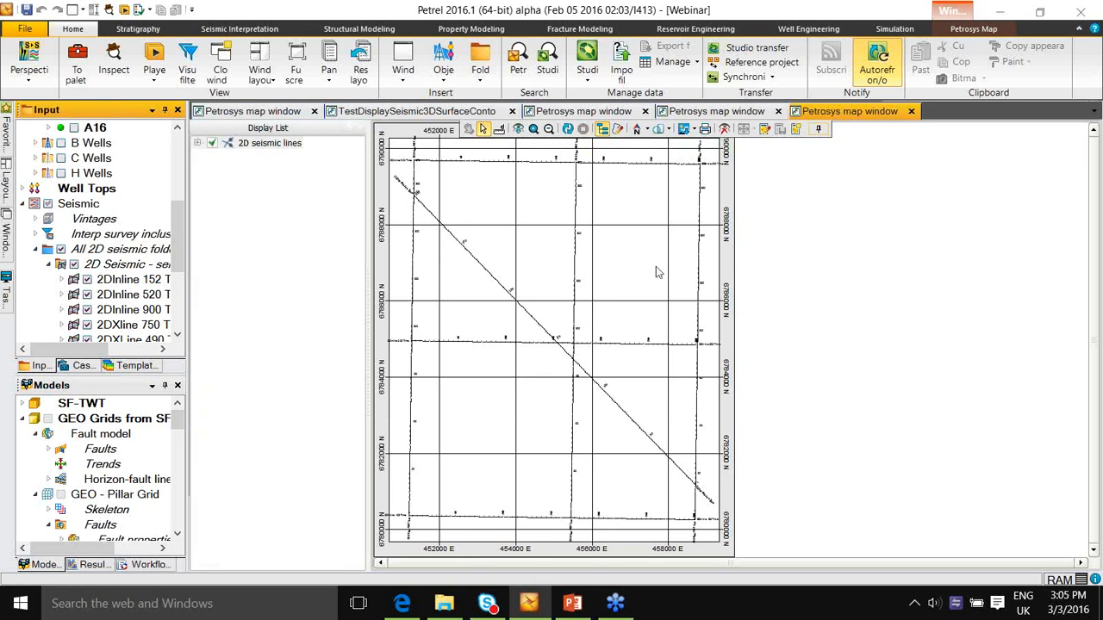
Step: Add the License UTM31 cultural data to the map, and remove the cultural data again
{"action": "left_click_drag", "start_coordinate": [181, 217], "coordinate": [183, 300]}
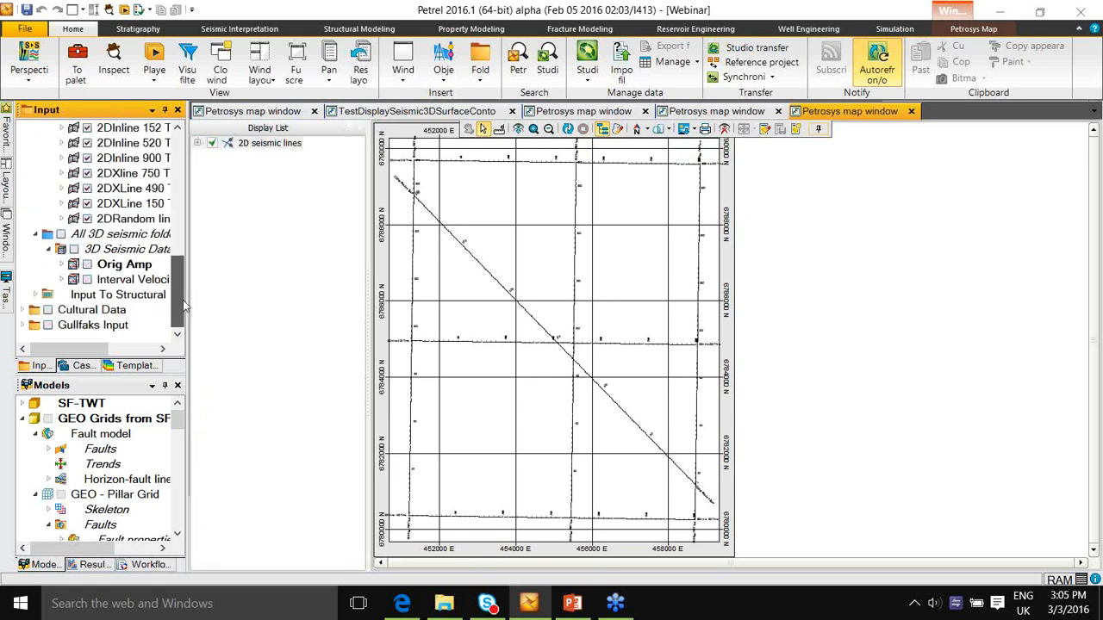
{"action": "left_click", "coordinate": [25, 310]}
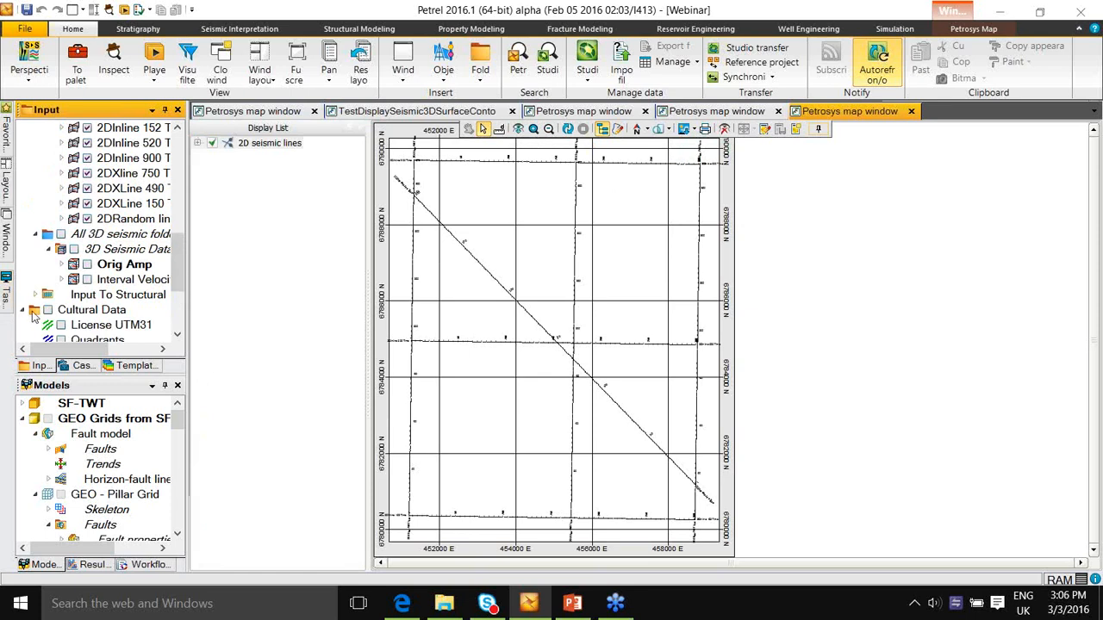
{"action": "left_click_drag", "start_coordinate": [178, 272], "coordinate": [177, 307]}
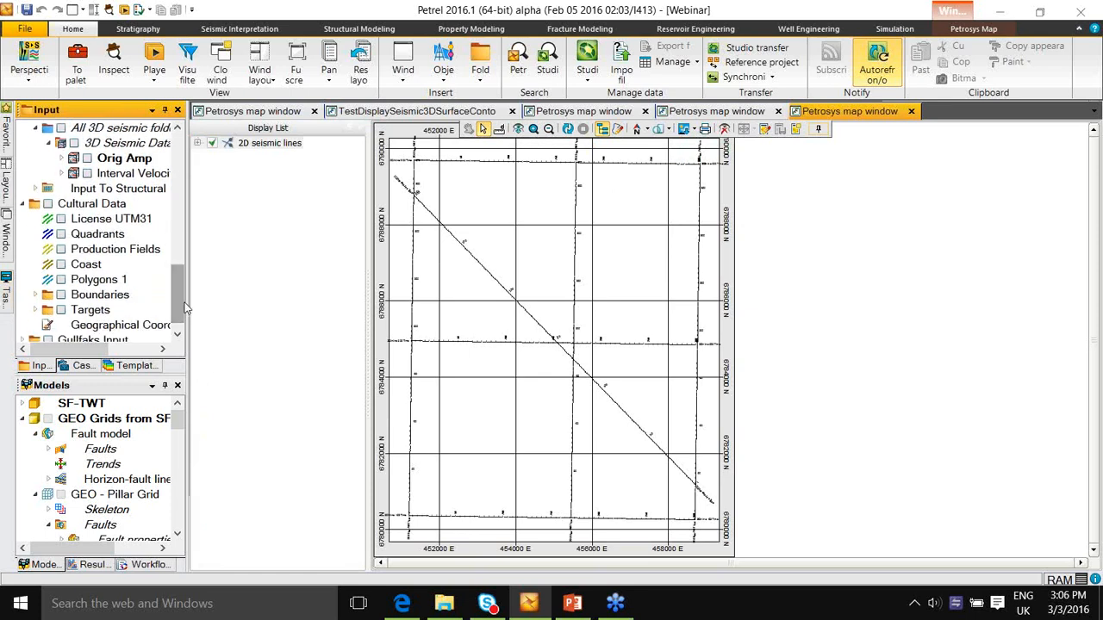
{"action": "left_click", "coordinate": [61, 219]}
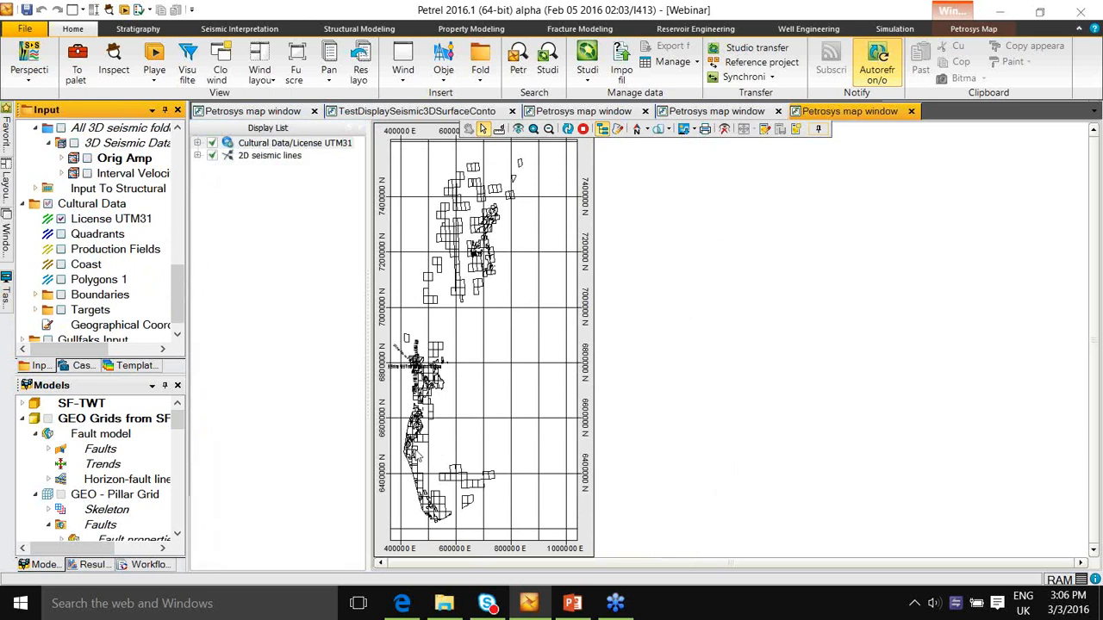
{"action": "left_click", "coordinate": [47, 204]}
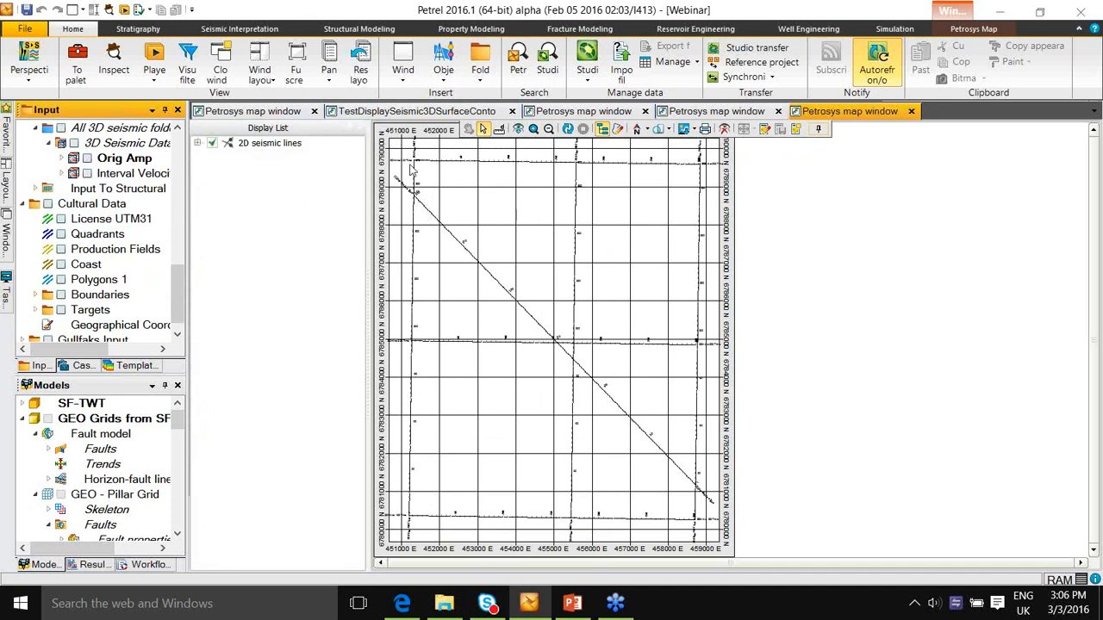
Step: Close the list of windows and switch to the first Petrosys map window, which holds the GEO grid map
{"action": "mouse_move", "coordinate": [6, 246]}
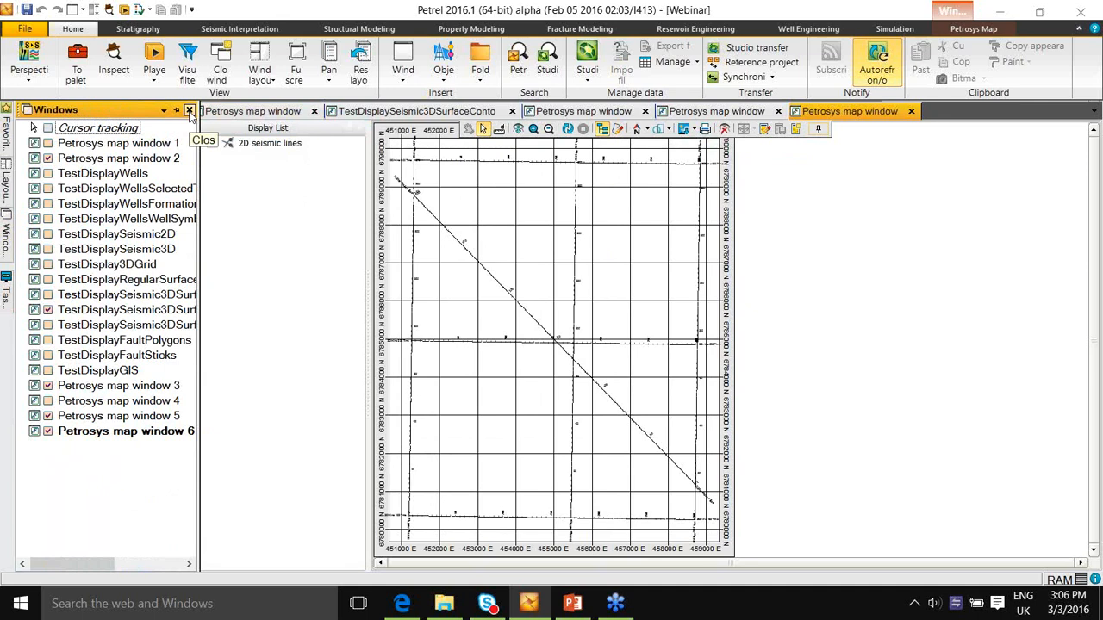
{"action": "left_click", "coordinate": [189, 111]}
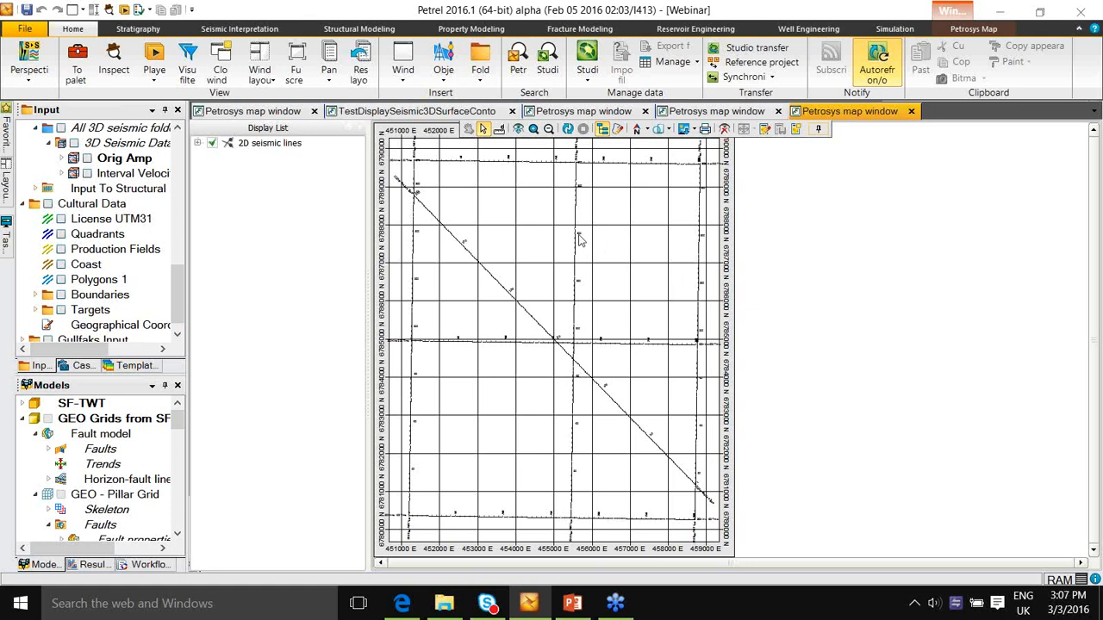
{"action": "left_click", "coordinate": [276, 118]}
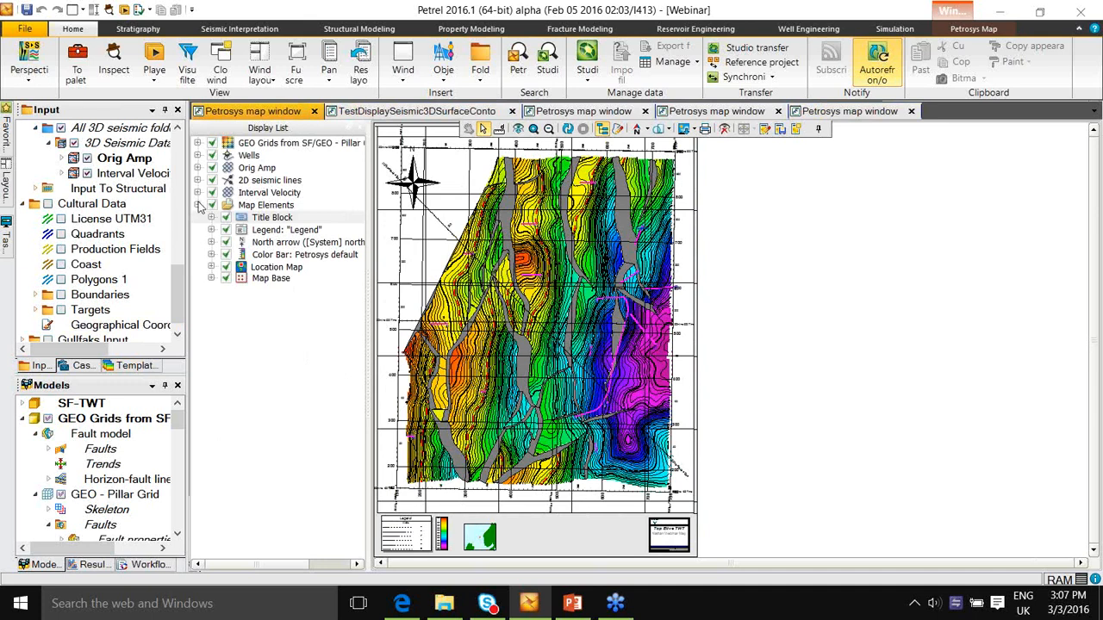
{"action": "left_click", "coordinate": [199, 205]}
{"action": "left_click", "coordinate": [198, 205]}
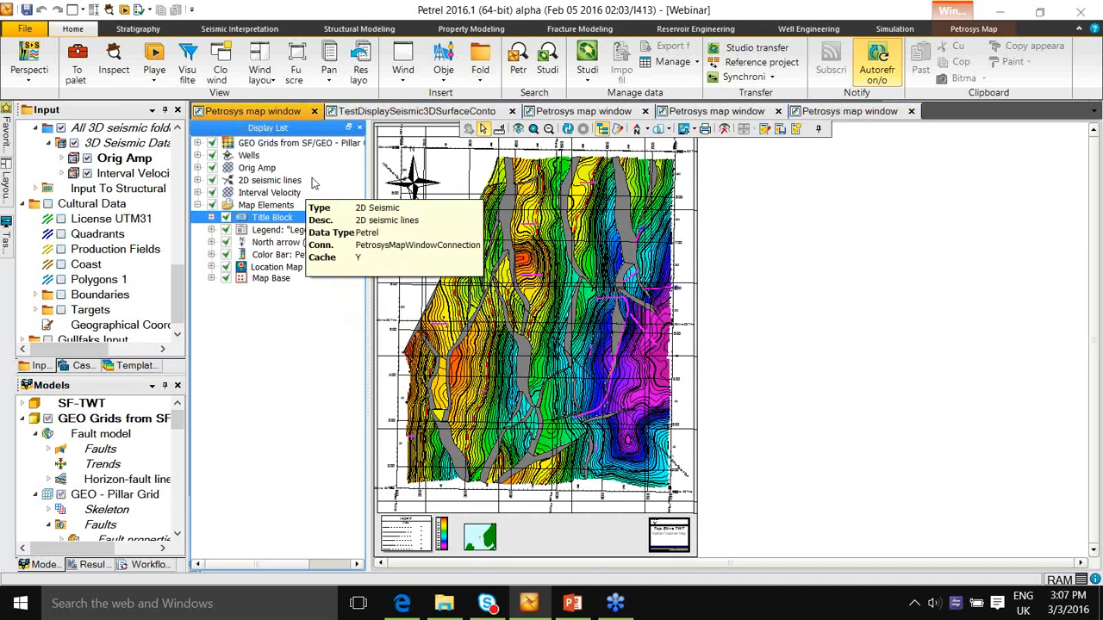
Step: Open the display settings of the Wells layer and change the well track line color to blue
{"action": "left_click", "coordinate": [254, 157]}
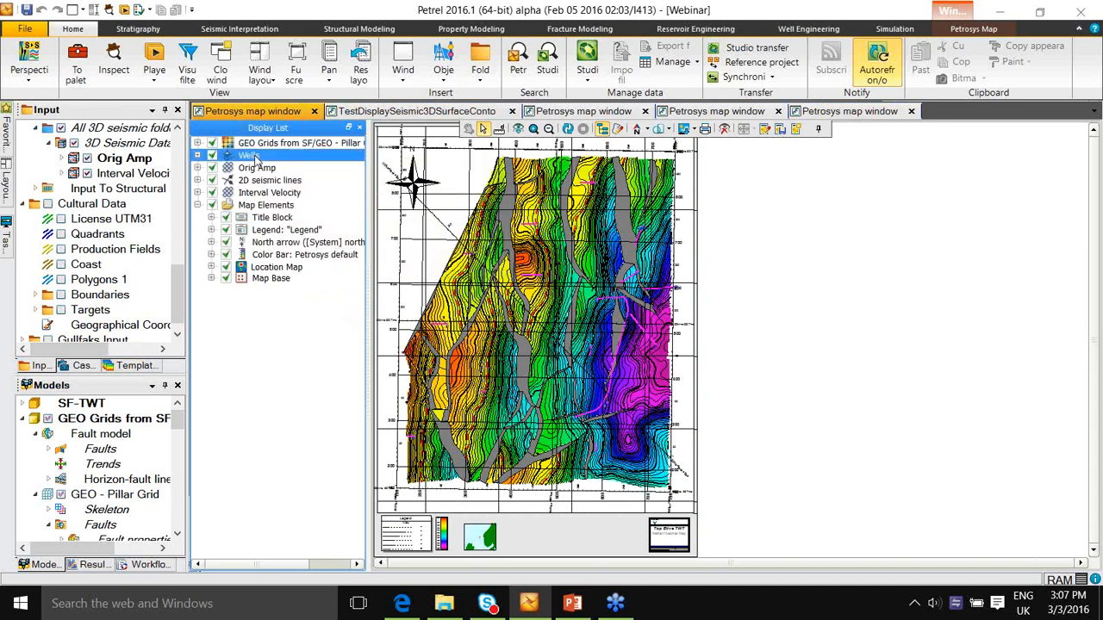
{"action": "double_click", "coordinate": [254, 157]}
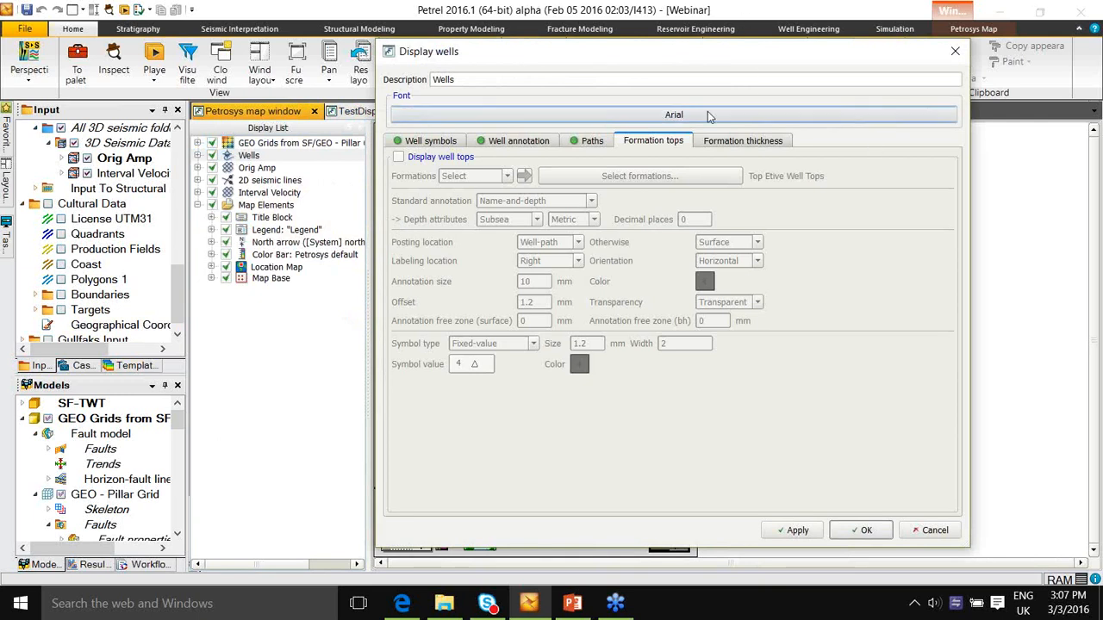
{"action": "left_click", "coordinate": [446, 141]}
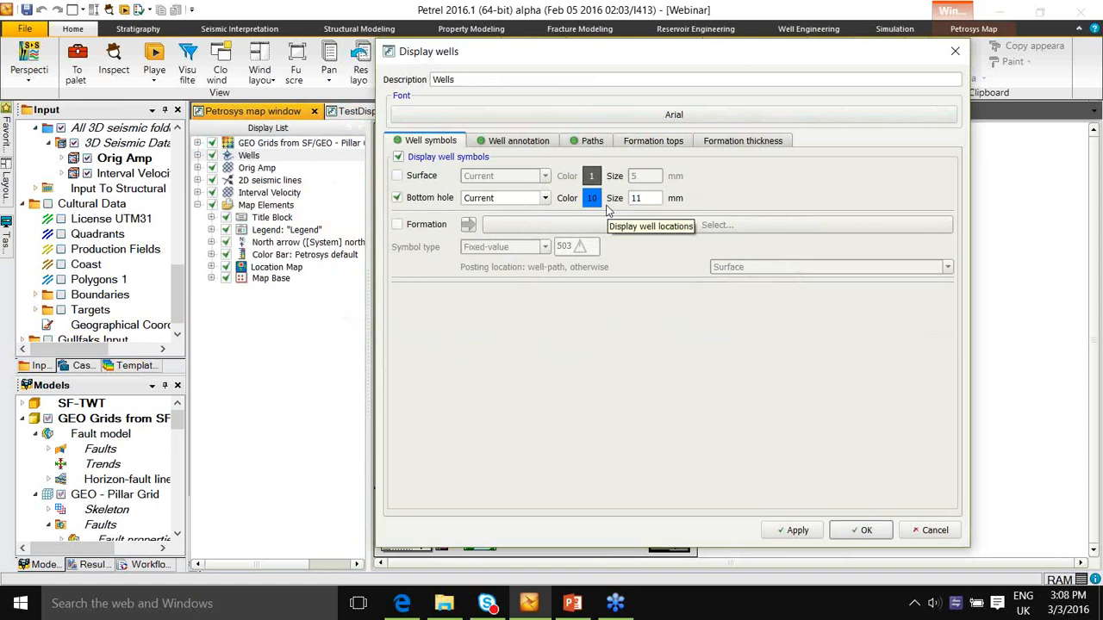
{"action": "left_click", "coordinate": [509, 144]}
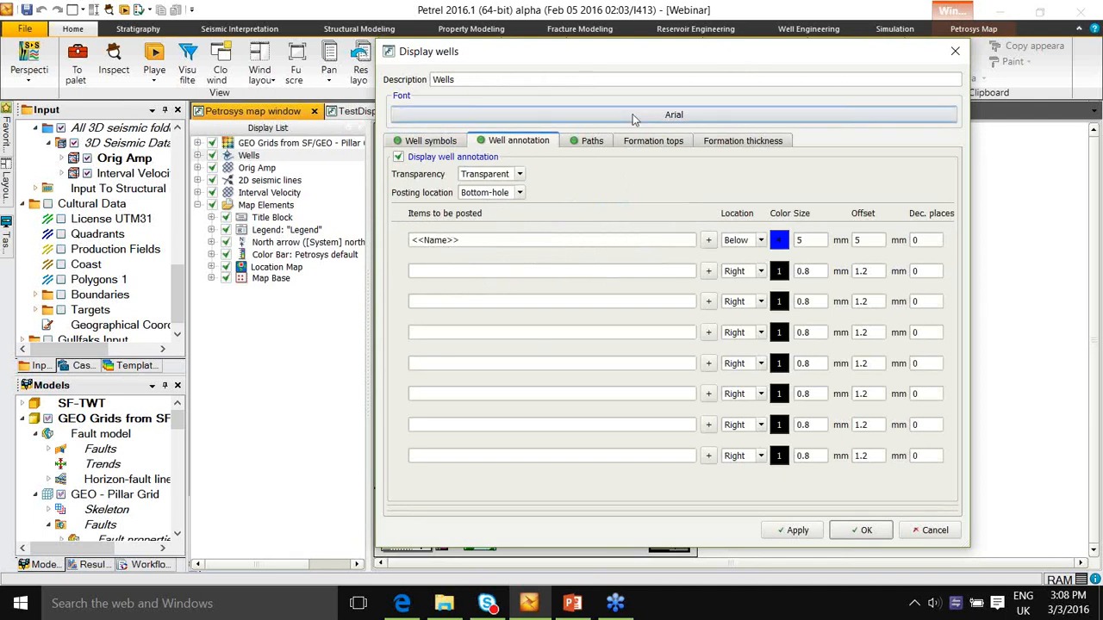
{"action": "left_click", "coordinate": [591, 143]}
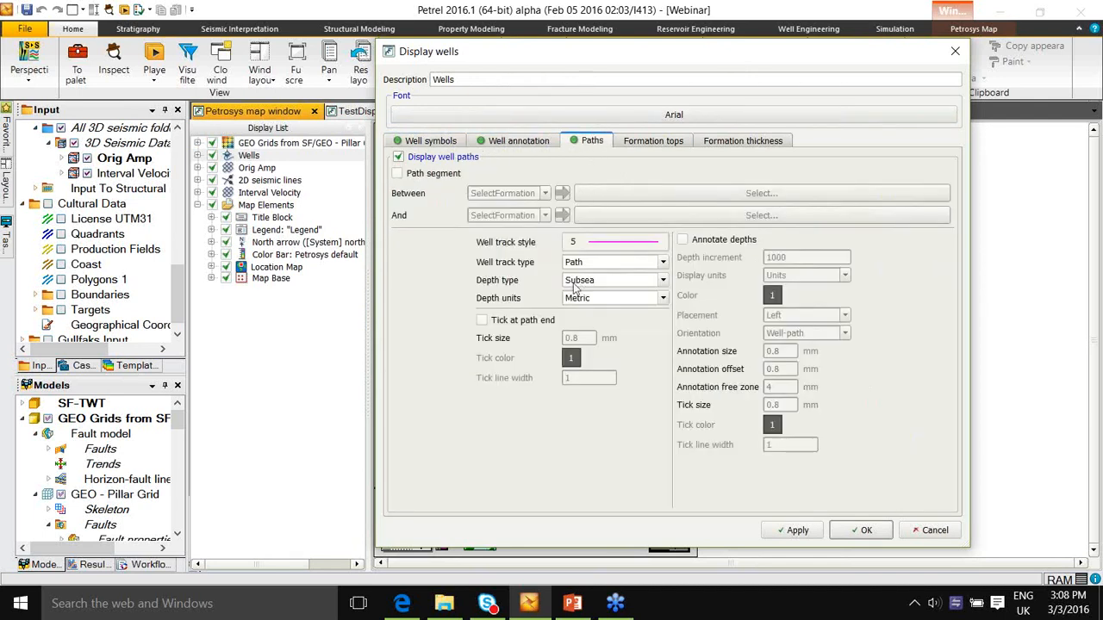
{"action": "left_click", "coordinate": [626, 246]}
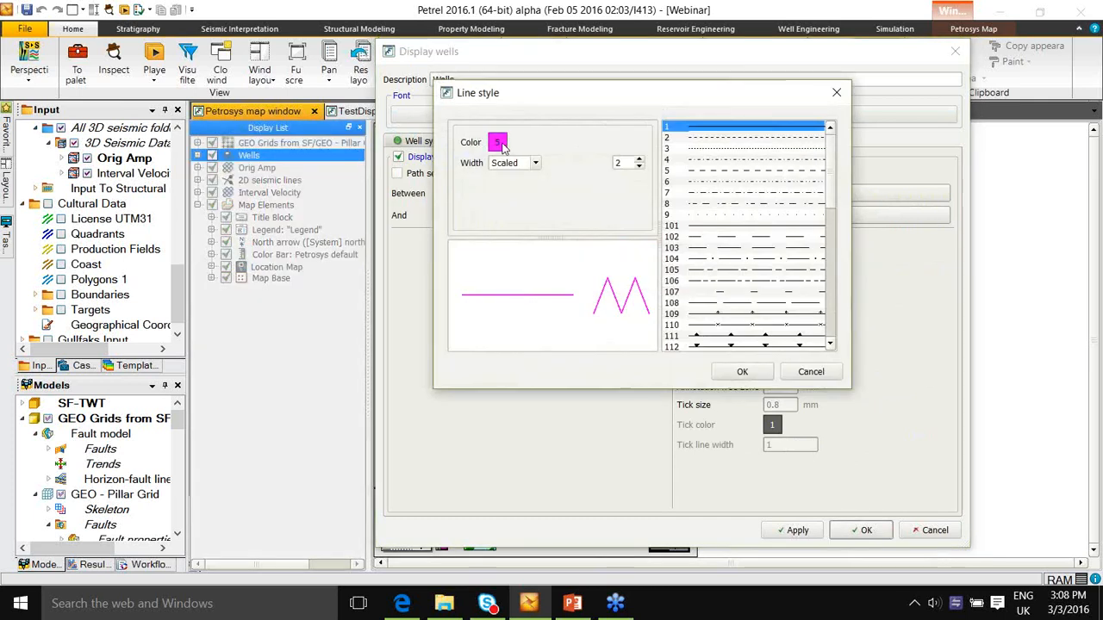
{"action": "left_click", "coordinate": [499, 145]}
{"action": "left_click", "coordinate": [659, 148]}
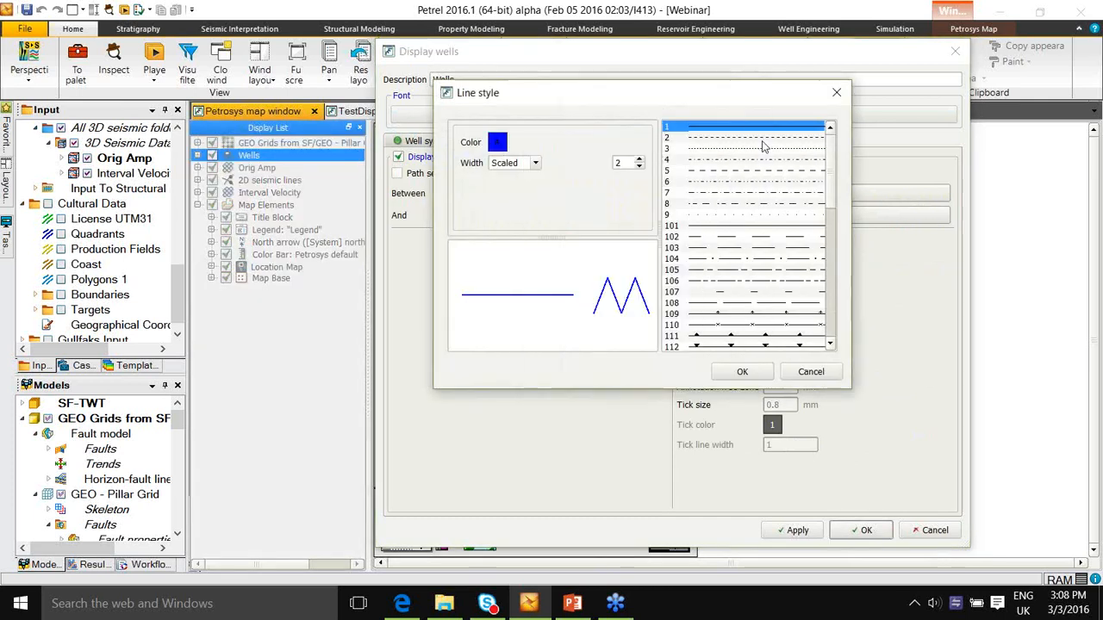
{"action": "left_click", "coordinate": [759, 380]}
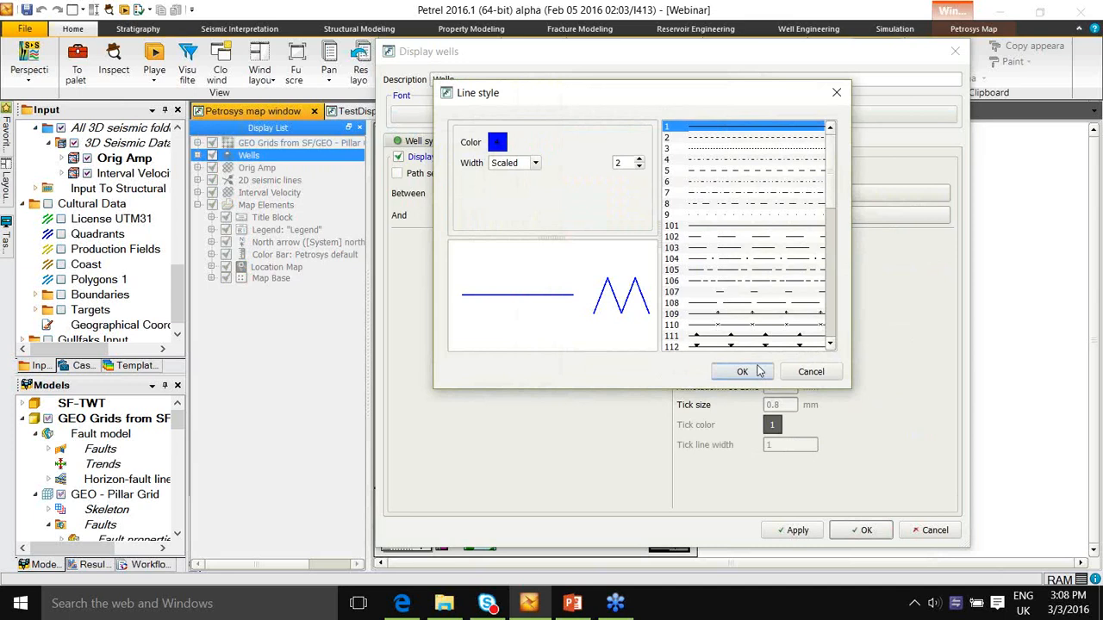
{"action": "left_click", "coordinate": [859, 532]}
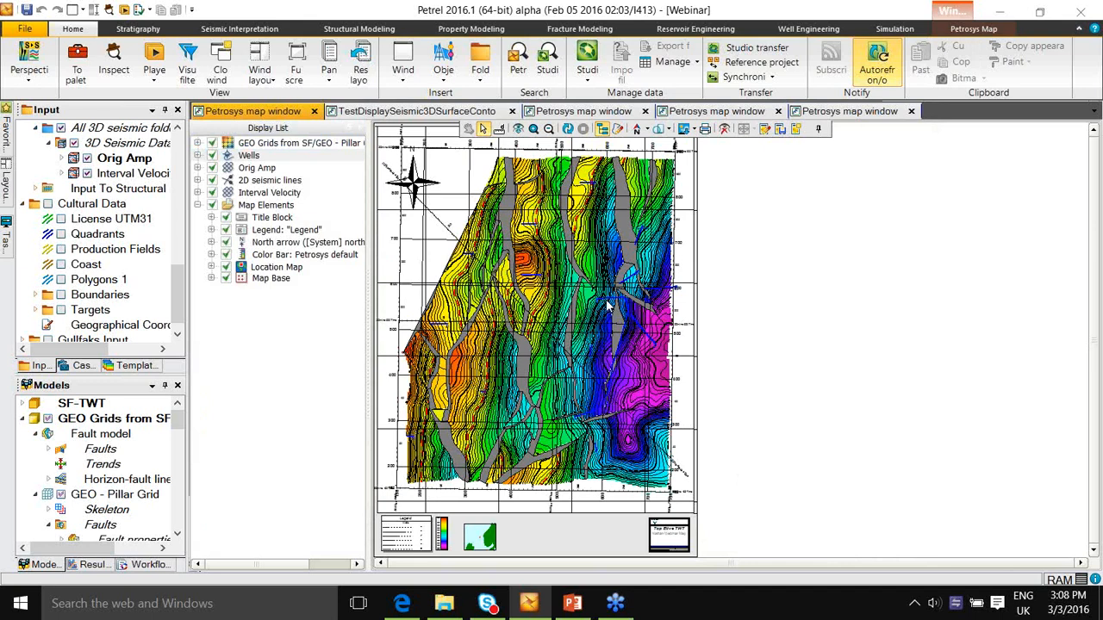
Step: Try the TrackLine line style for the 2D seismic lines, and close their display settings without saving it
{"action": "left_click", "coordinate": [274, 181]}
{"action": "double_click", "coordinate": [274, 181]}
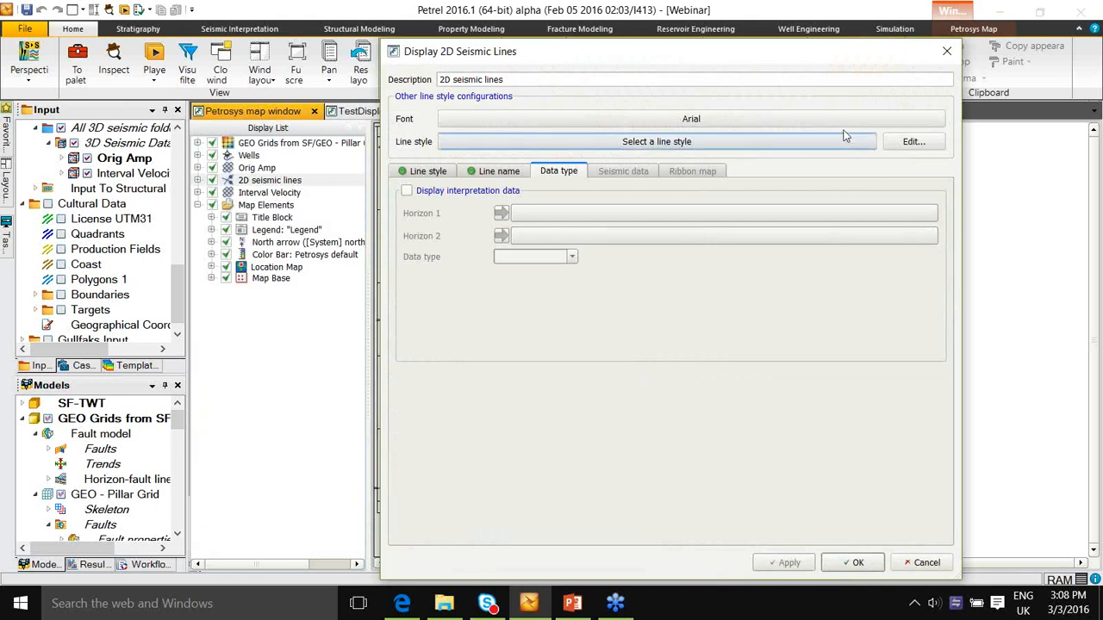
{"action": "left_click", "coordinate": [906, 151]}
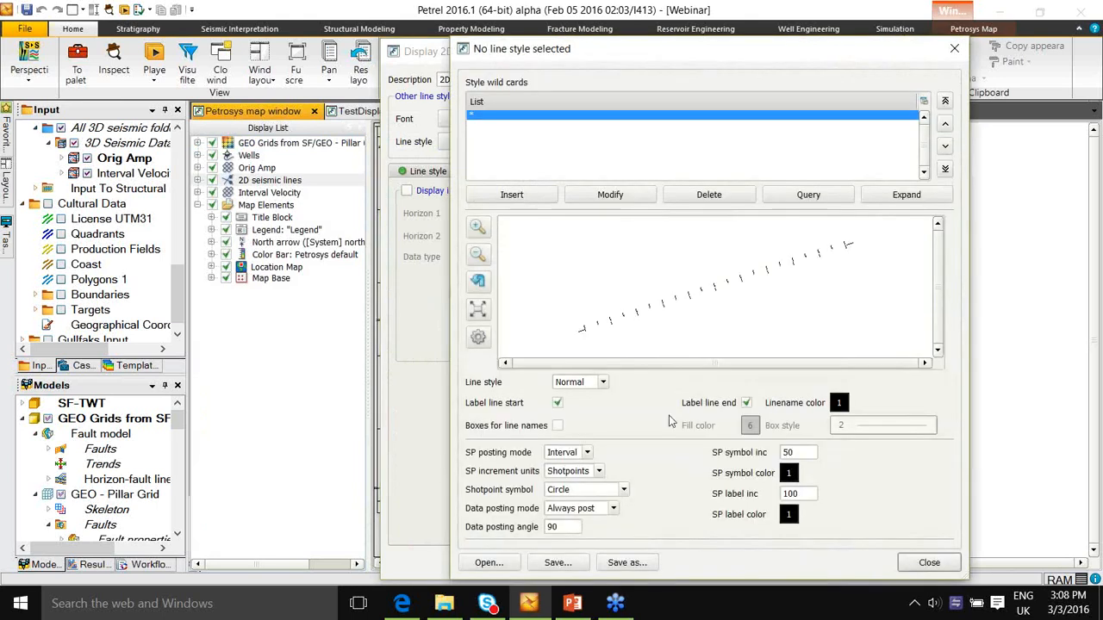
{"action": "left_click", "coordinate": [605, 383]}
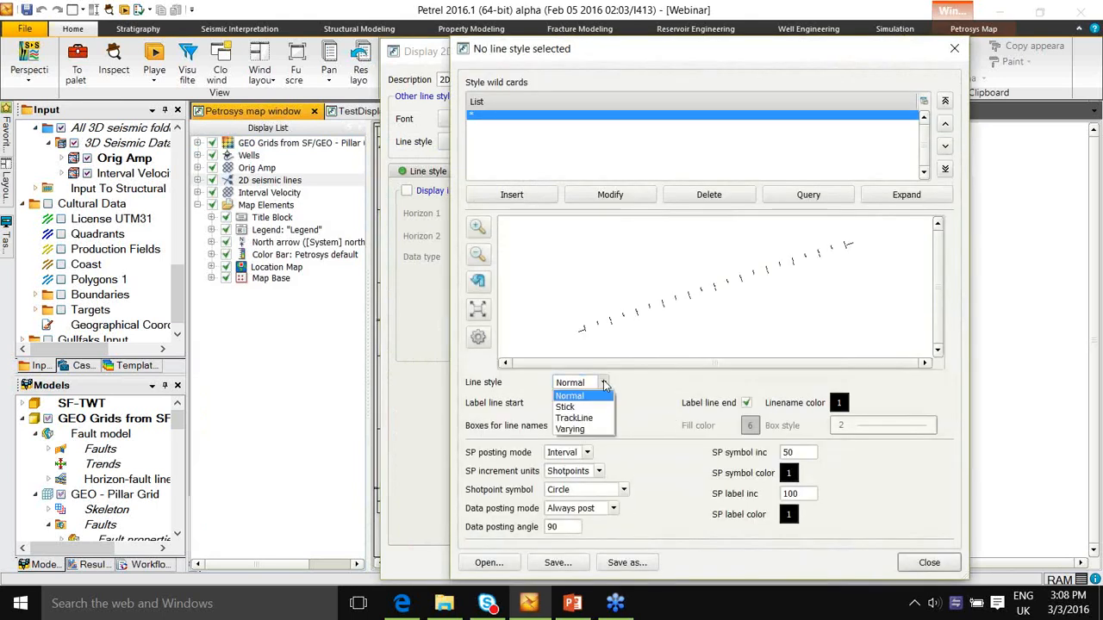
{"action": "left_click", "coordinate": [598, 419]}
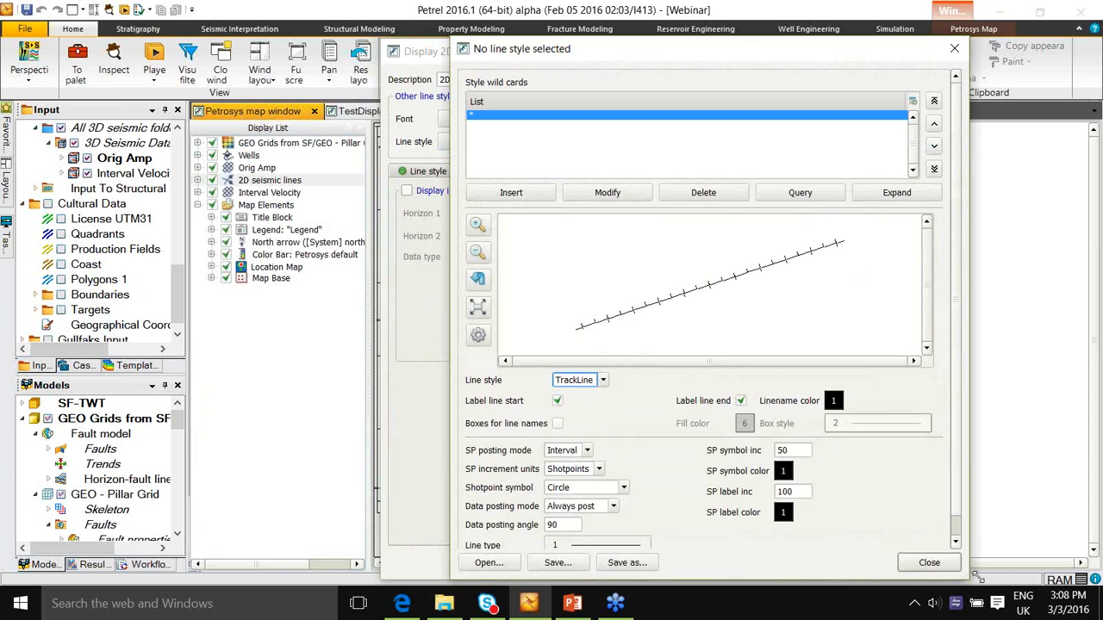
{"action": "left_click", "coordinate": [928, 563]}
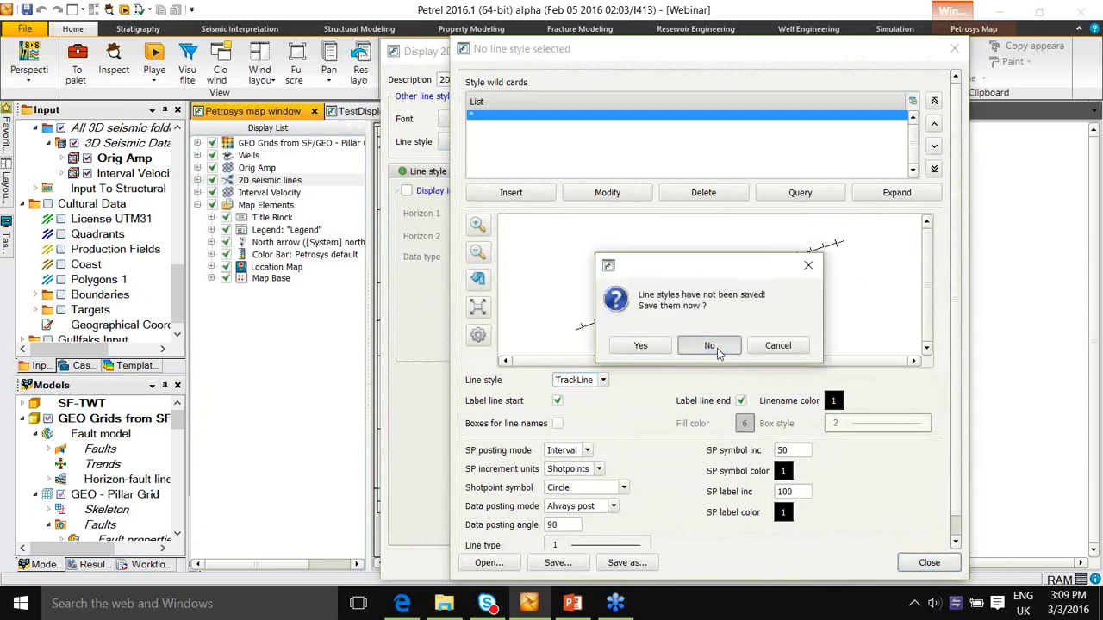
{"action": "left_click", "coordinate": [709, 345]}
{"action": "left_click", "coordinate": [920, 567]}
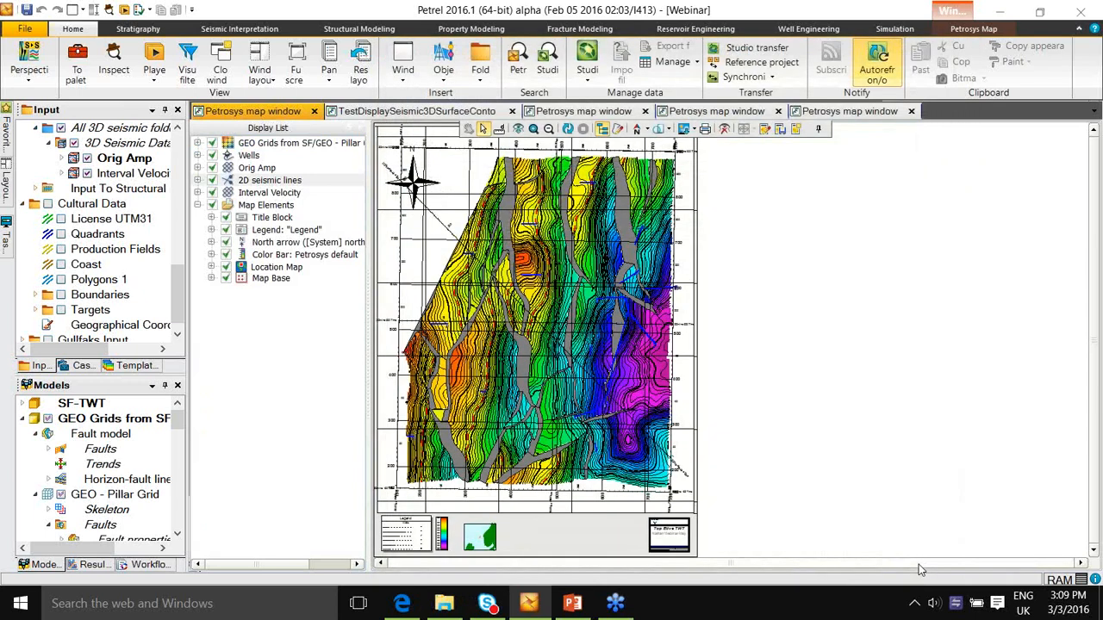
Step: Open the display settings of the GEO grid layer and examine its available color gradients and colorfill translucency options
{"action": "left_click", "coordinate": [317, 145]}
{"action": "double_click", "coordinate": [317, 146]}
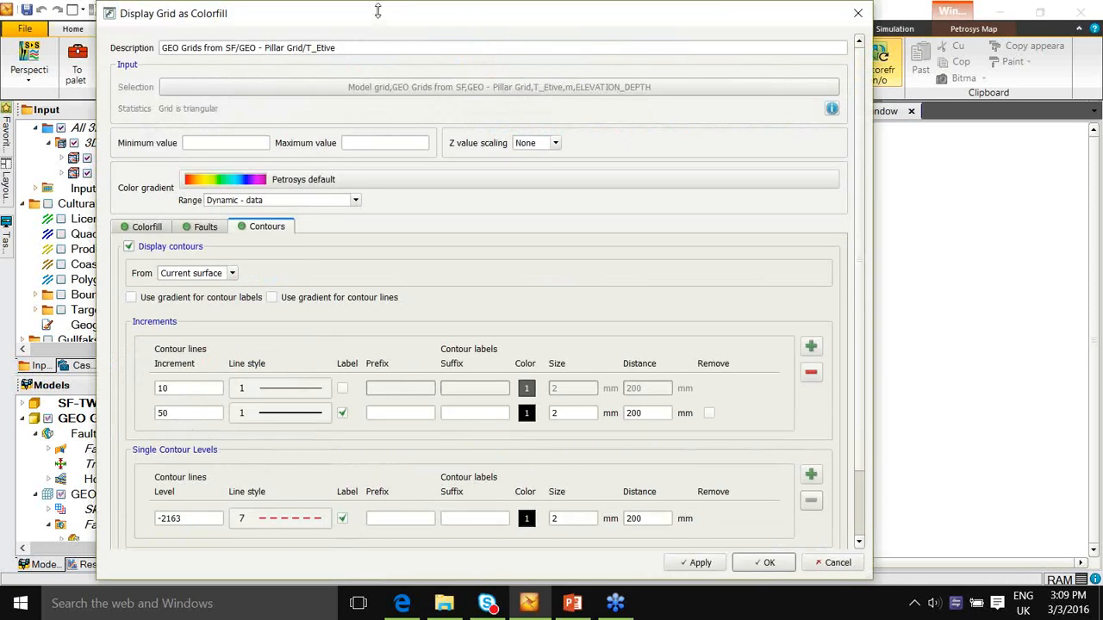
{"action": "left_click_drag", "start_coordinate": [377, 5], "coordinate": [589, 39]}
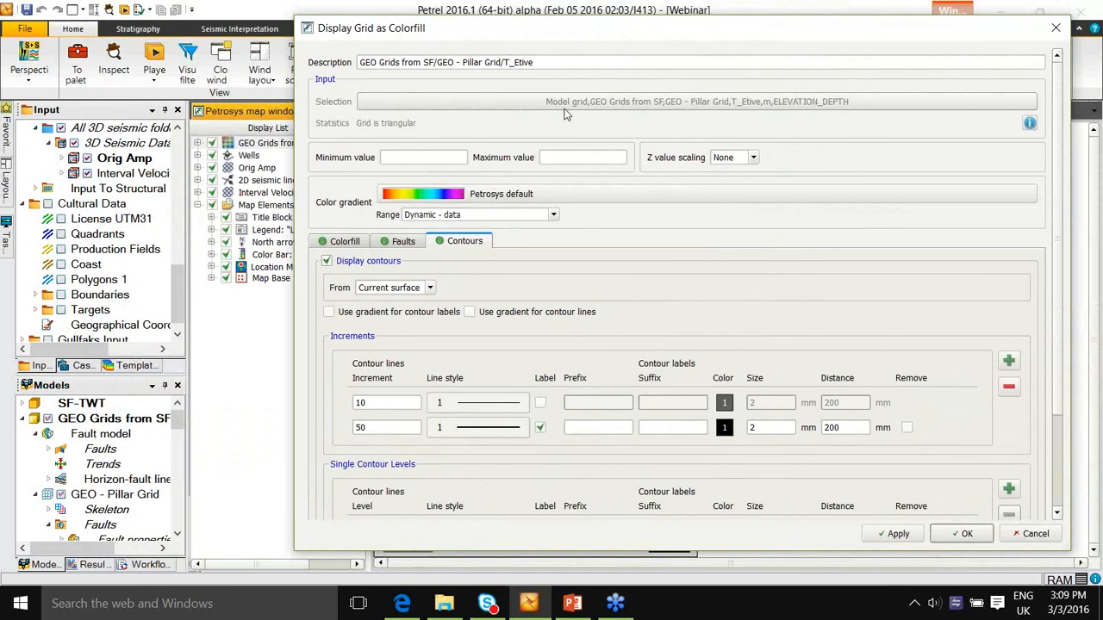
{"action": "left_click", "coordinate": [606, 198]}
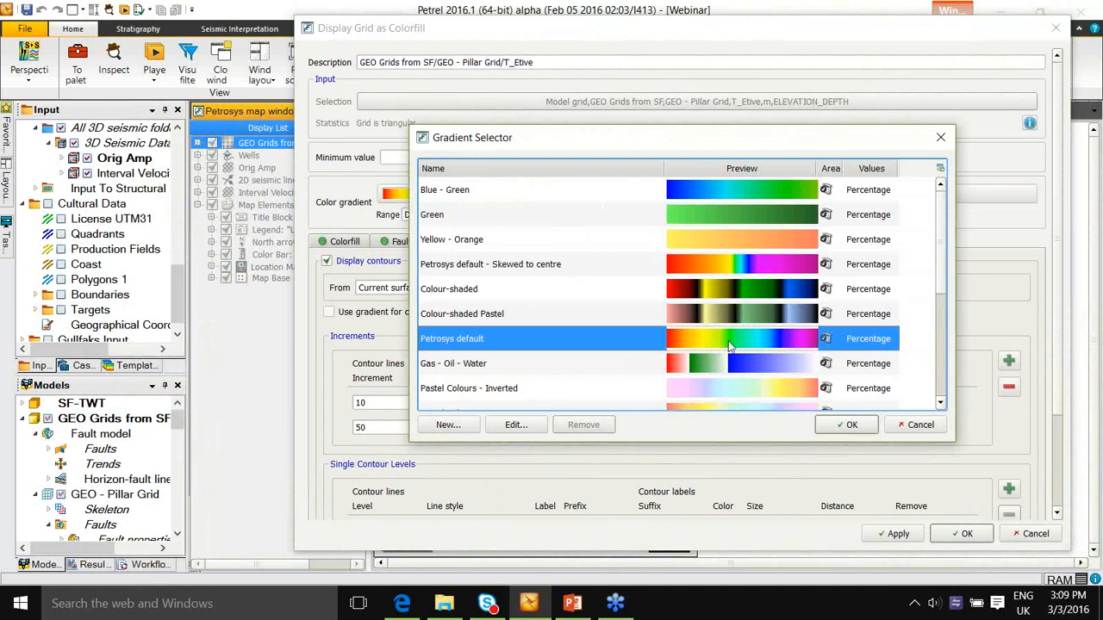
{"action": "left_click", "coordinate": [914, 427]}
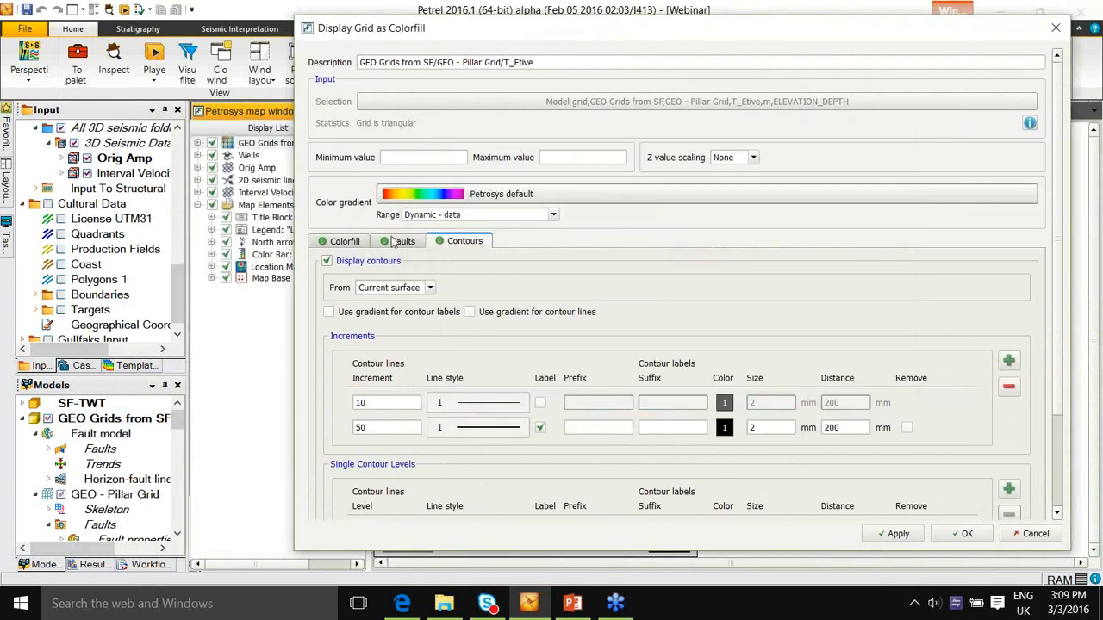
{"action": "left_click", "coordinate": [336, 244]}
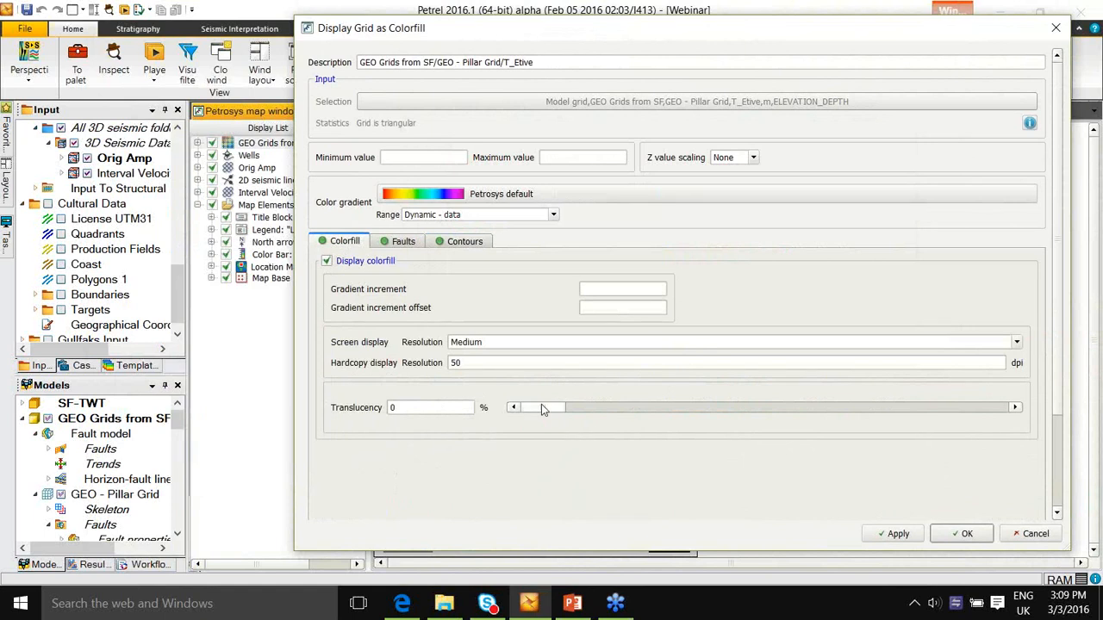
{"action": "left_click_drag", "start_coordinate": [549, 411], "coordinate": [515, 411]}
{"action": "left_click", "coordinate": [465, 244]}
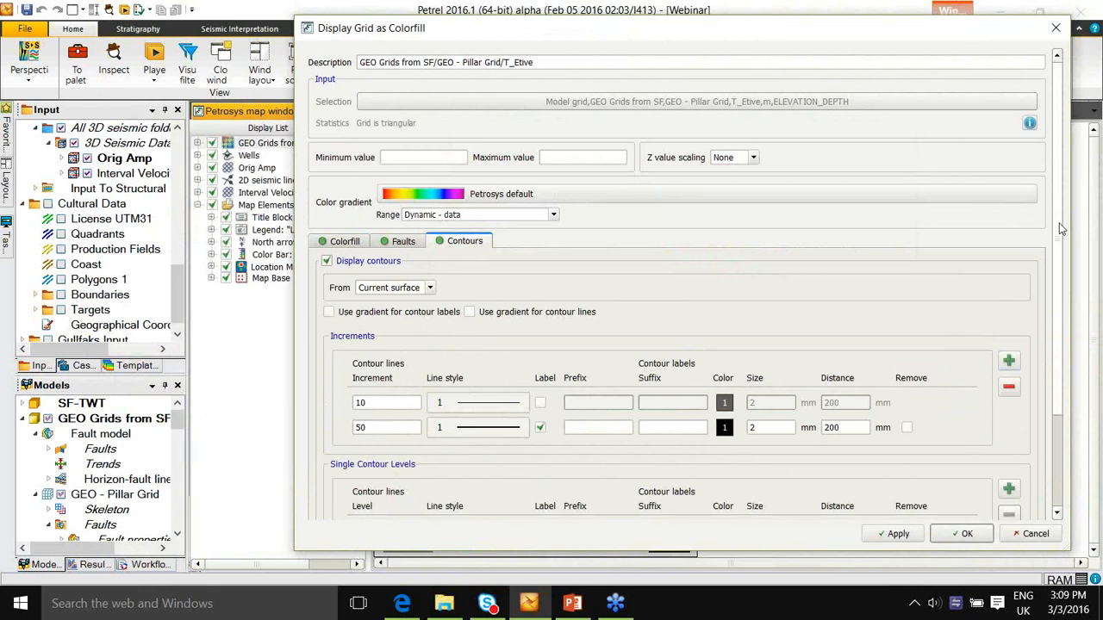
Step: Add a single contour level at -1987 to the grid's contour settings
{"action": "left_click_drag", "start_coordinate": [1065, 231], "coordinate": [1081, 336]}
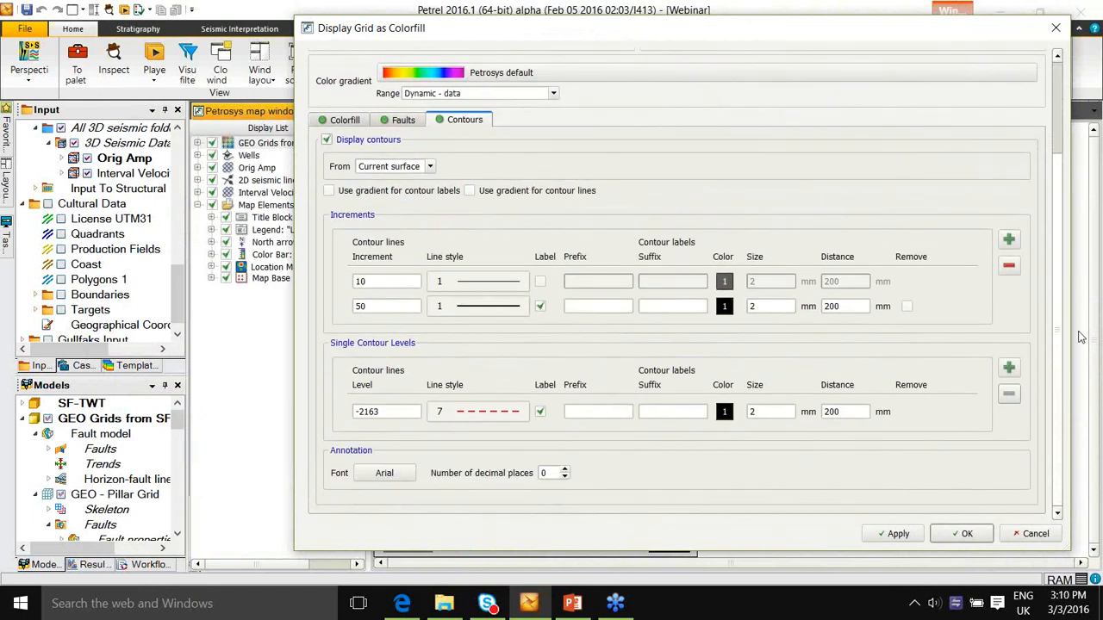
{"action": "left_click", "coordinate": [1009, 369]}
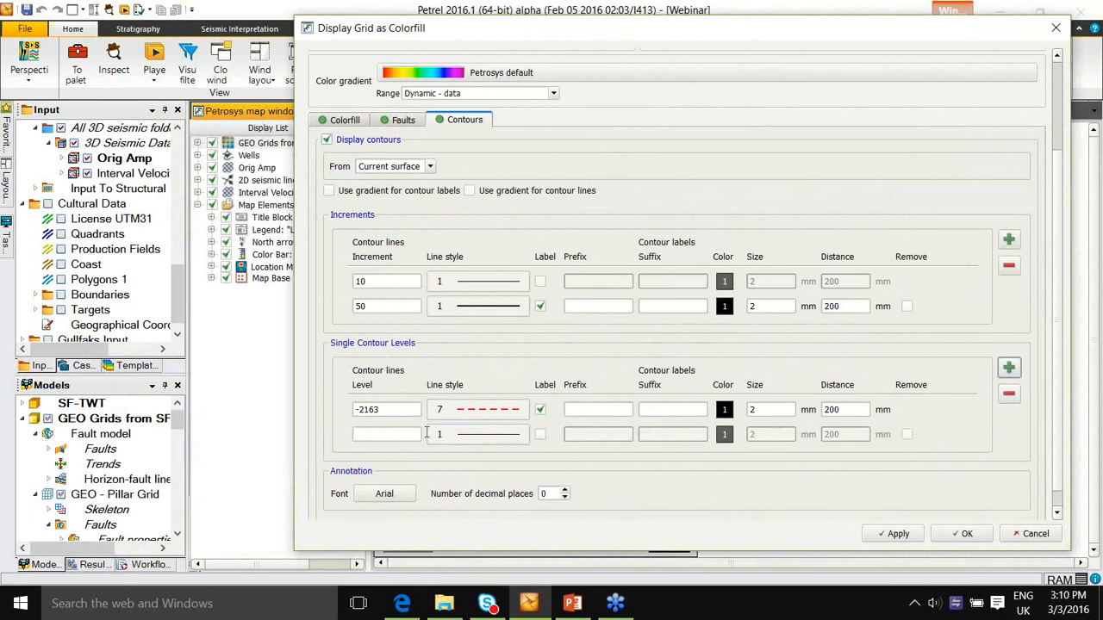
{"action": "left_click", "coordinate": [396, 435]}
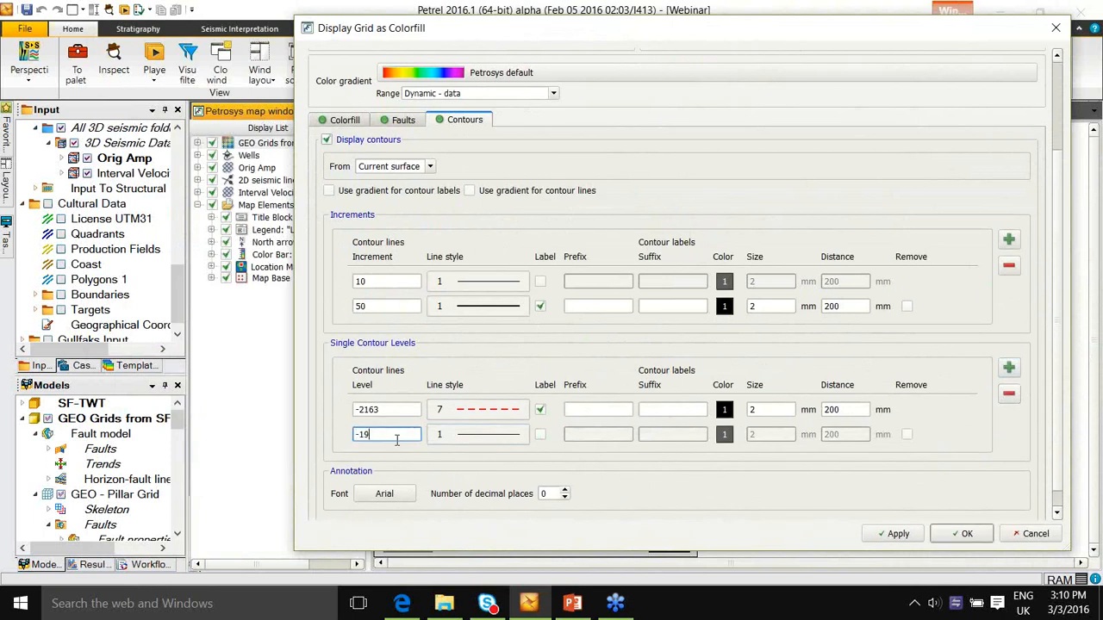
Step: Give the -1987 contour magenta line style 3 with width 2, and save the grid settings, accepting the loss of manual label corrections
{"action": "left_click", "coordinate": [496, 438]}
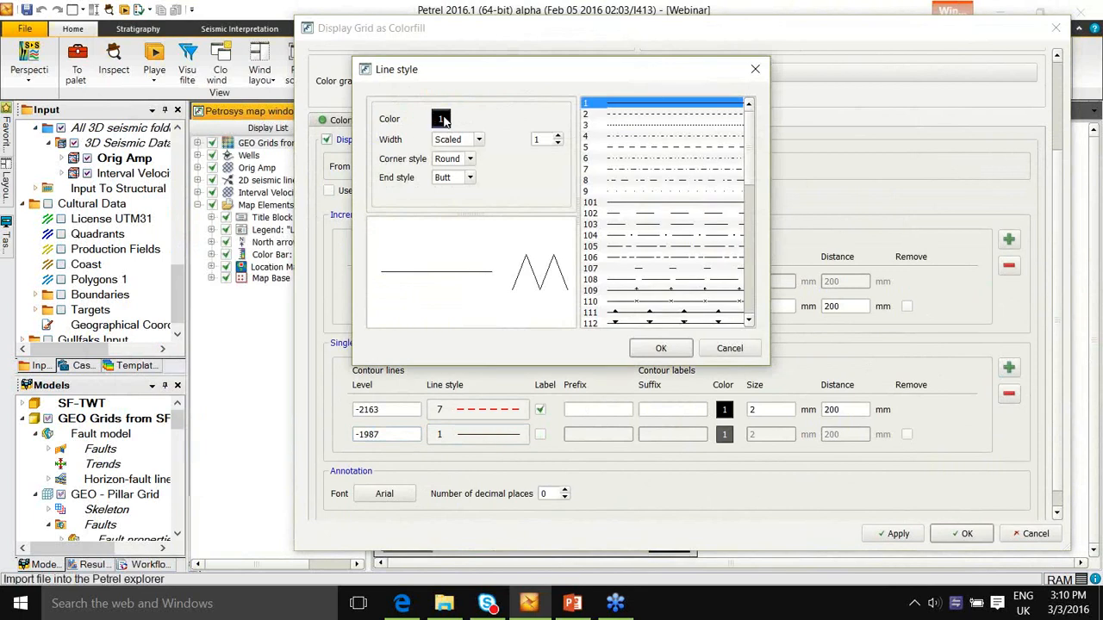
{"action": "left_click", "coordinate": [441, 119]}
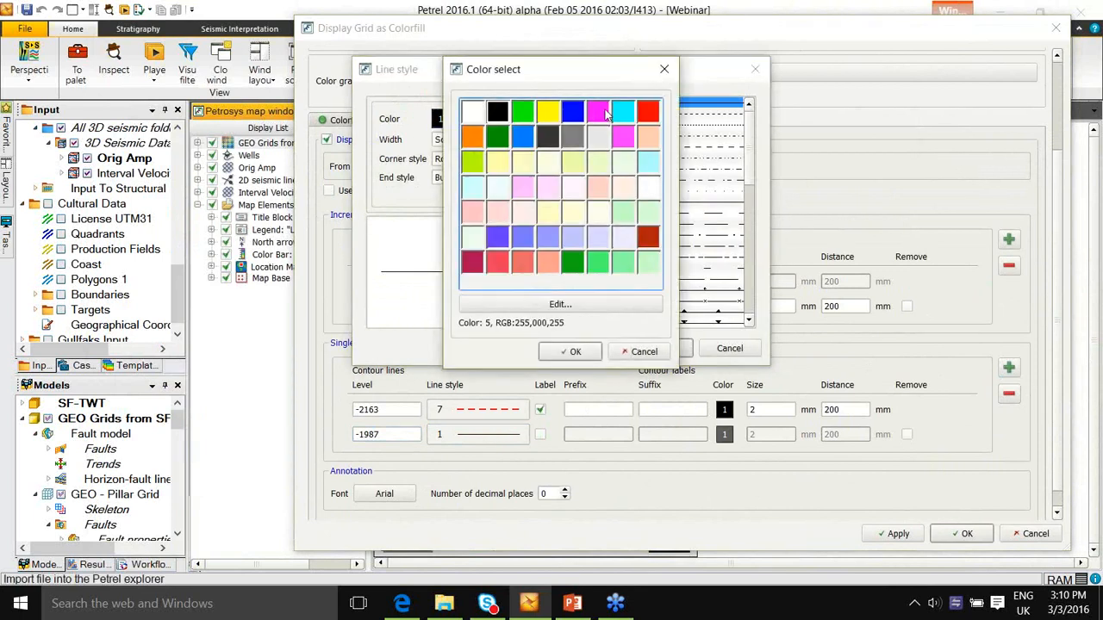
{"action": "left_click", "coordinate": [607, 112]}
{"action": "left_click", "coordinate": [635, 127]}
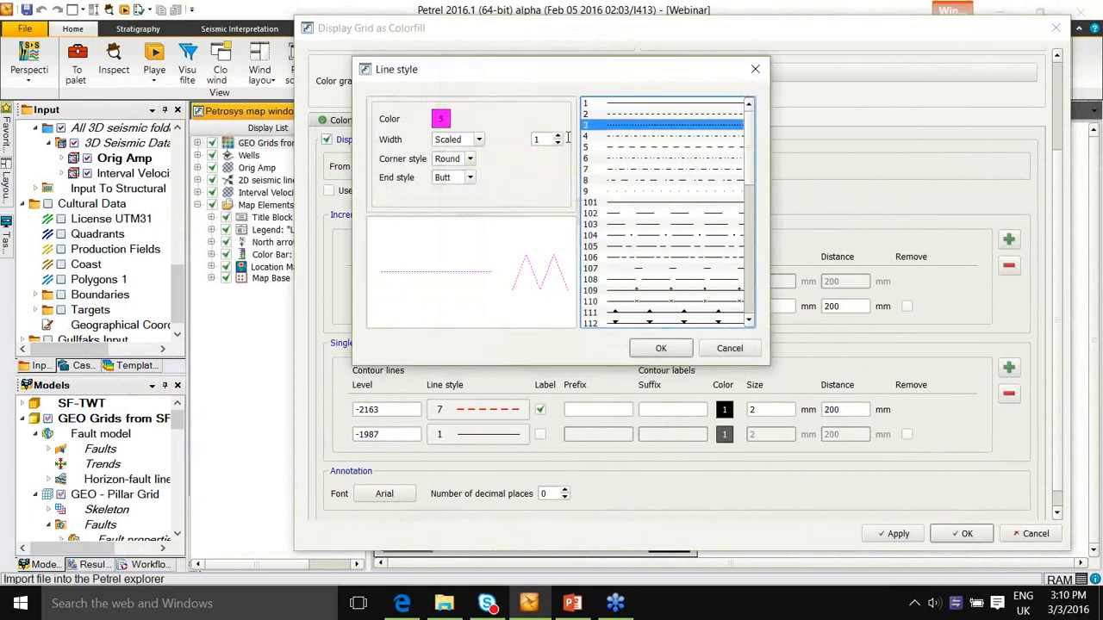
{"action": "left_click", "coordinate": [557, 135]}
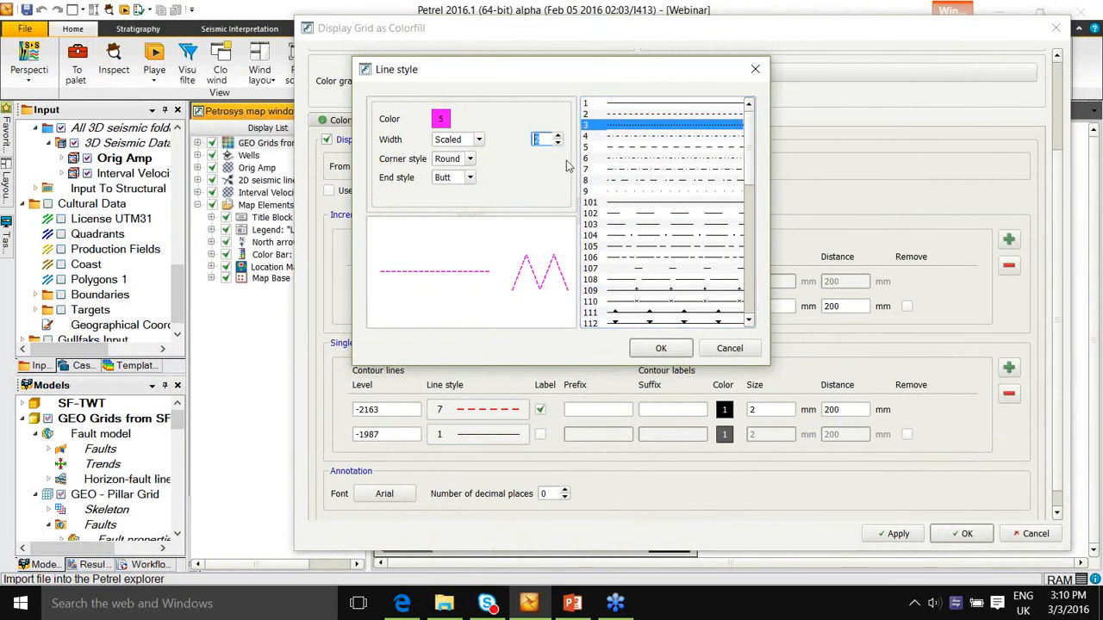
{"action": "left_click", "coordinate": [661, 348]}
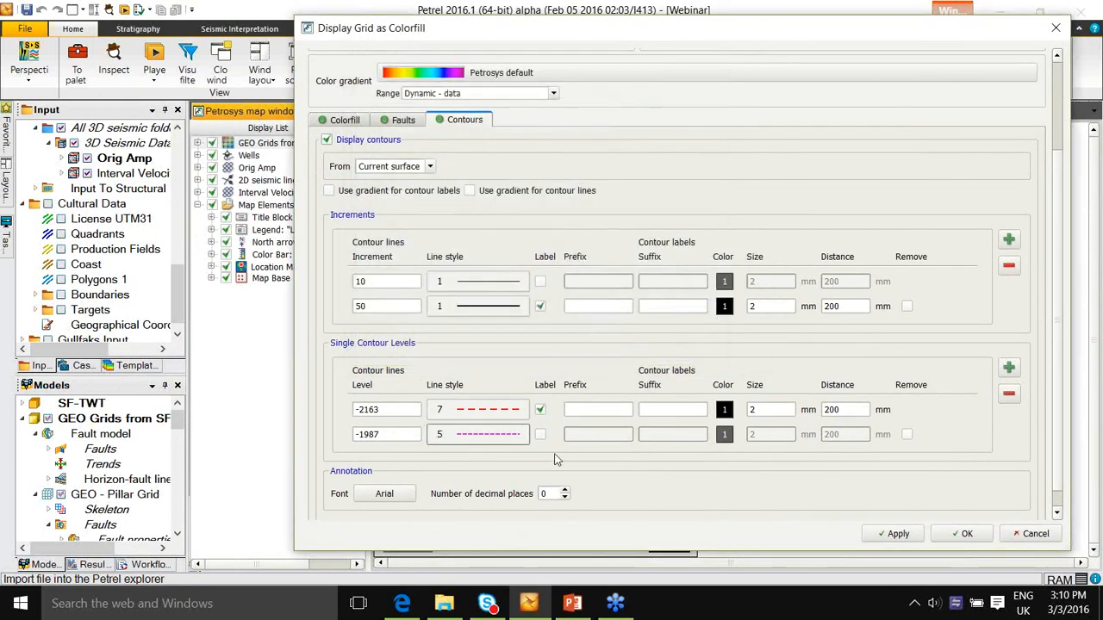
{"action": "left_click", "coordinate": [893, 534]}
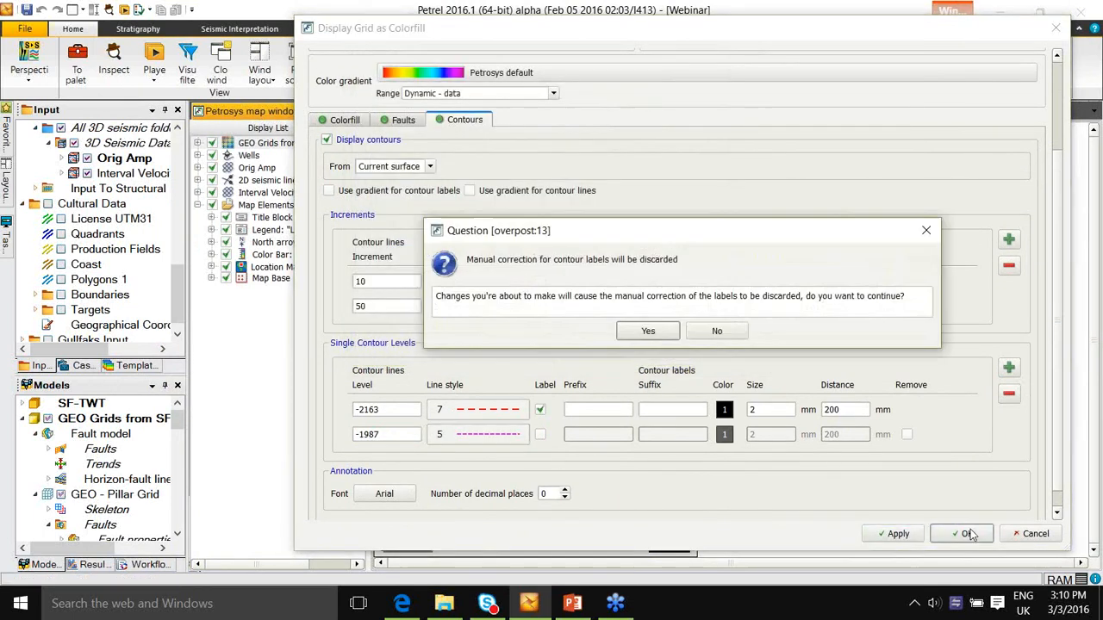
{"action": "left_click", "coordinate": [647, 332]}
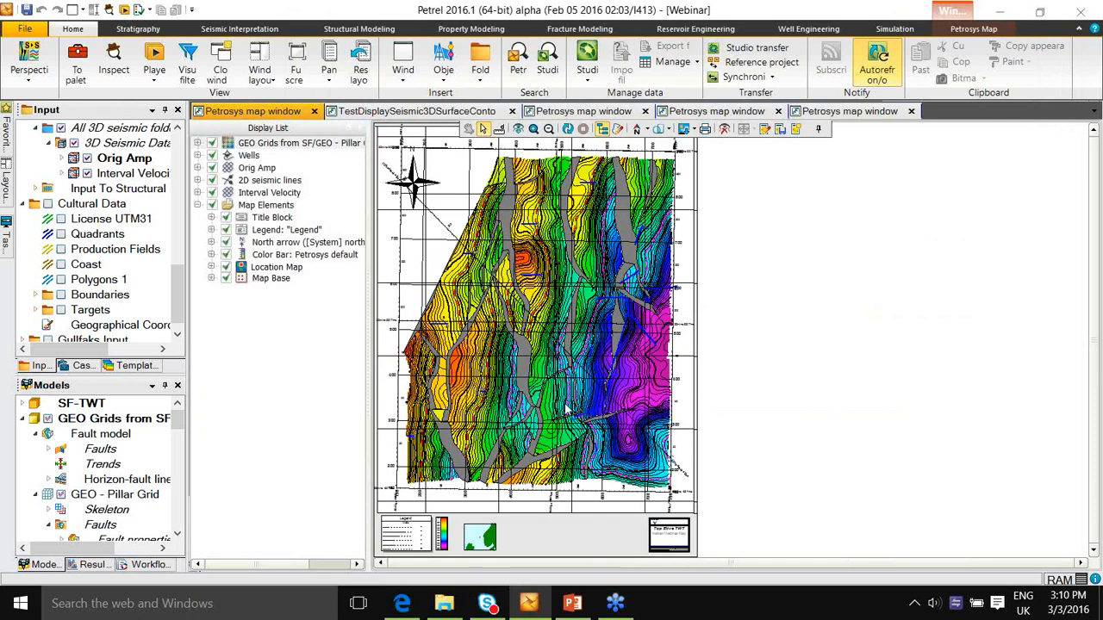
Step: Use overpost correction to move the A16 well label just above its well symbol, and save the correction
{"action": "left_click", "coordinate": [530, 130]}
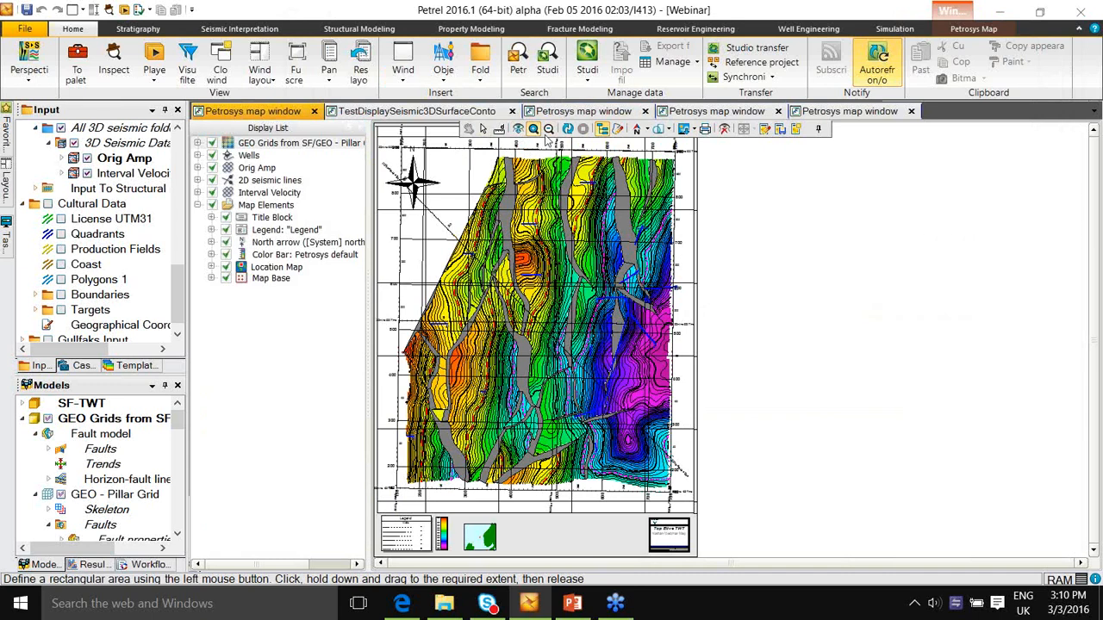
{"action": "left_click_drag", "start_coordinate": [505, 269], "coordinate": [653, 428]}
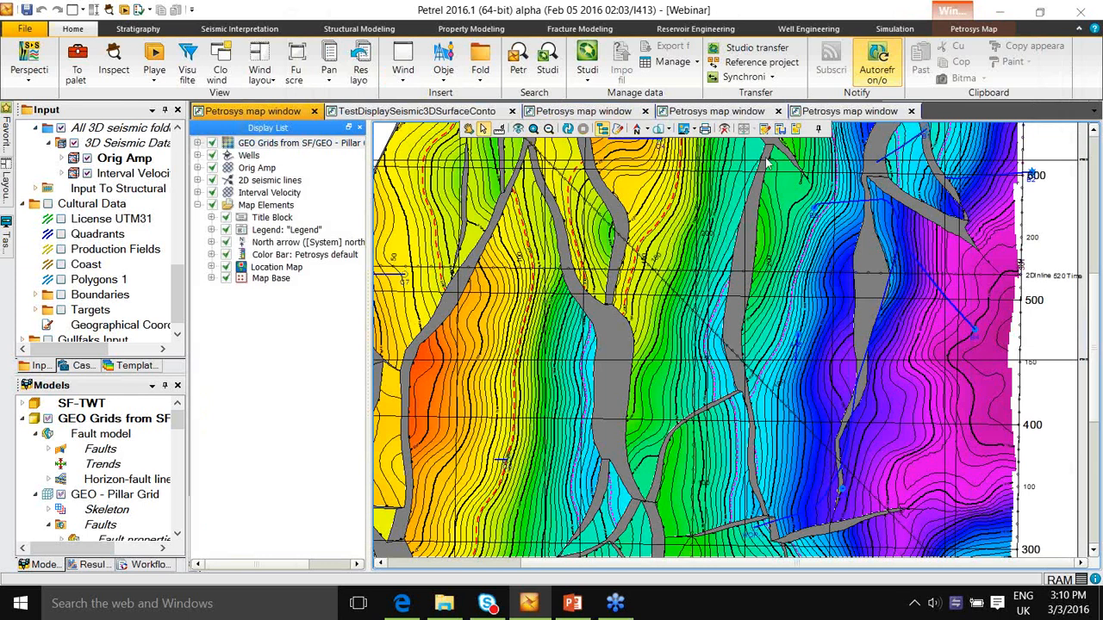
{"action": "left_click", "coordinate": [845, 343]}
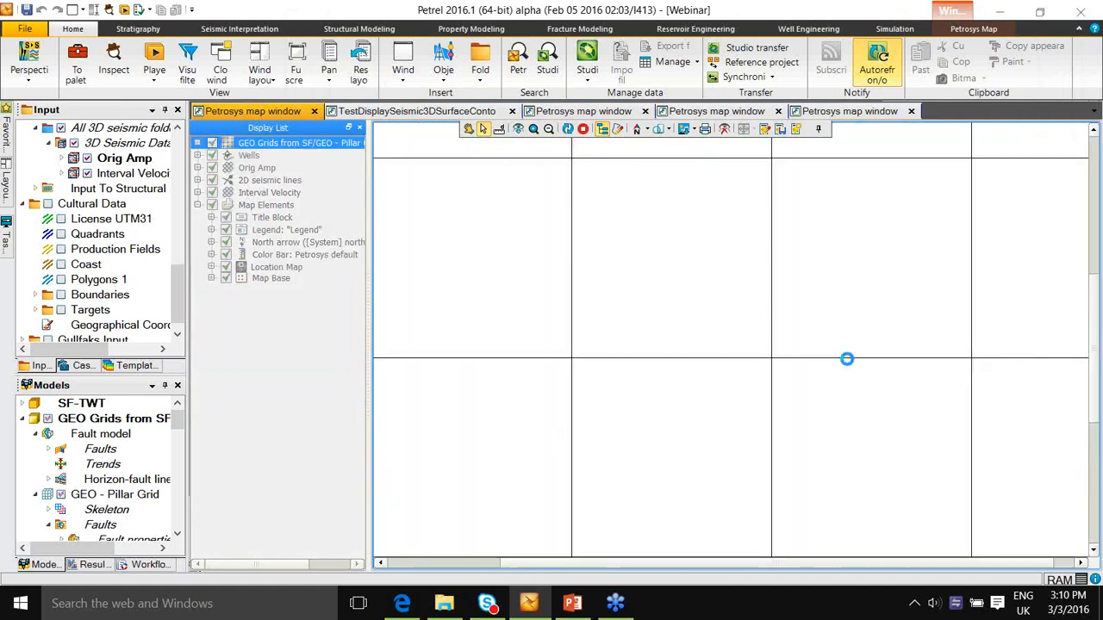
{"action": "scroll", "coordinate": [844, 361], "scroll_direction": "up", "scroll_amount": 3}
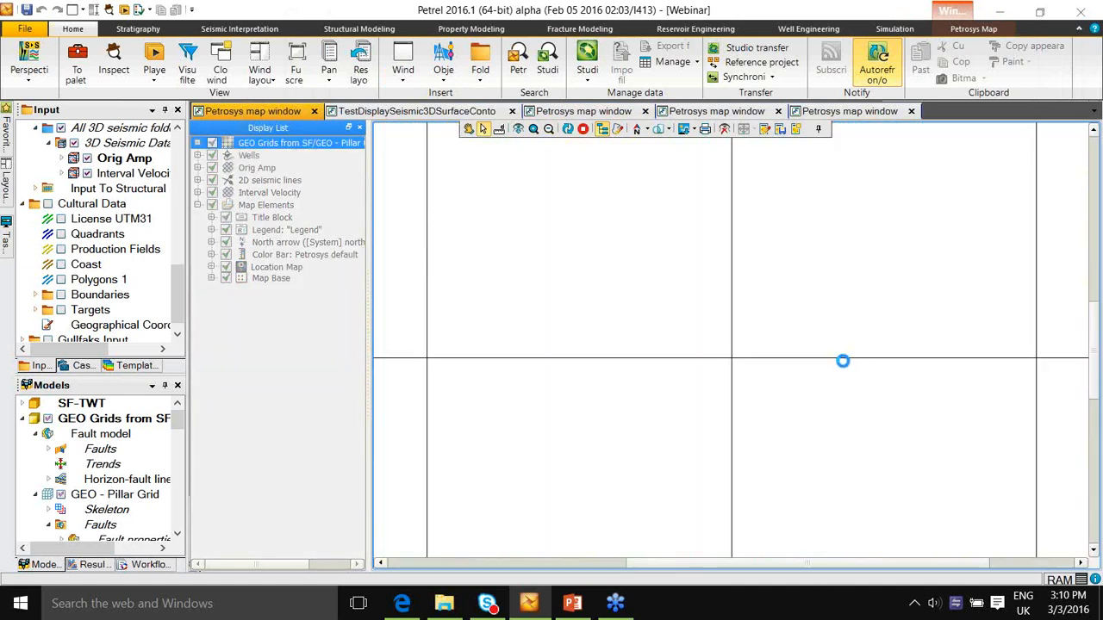
{"action": "scroll", "coordinate": [841, 363], "scroll_direction": "up", "scroll_amount": 2}
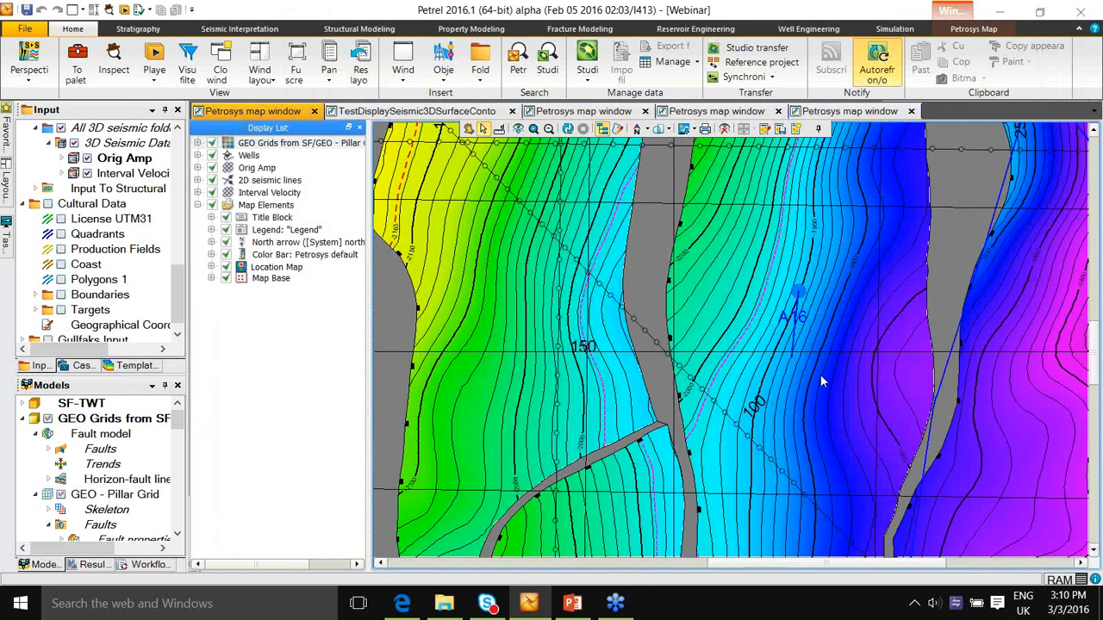
{"action": "left_click", "coordinate": [797, 295]}
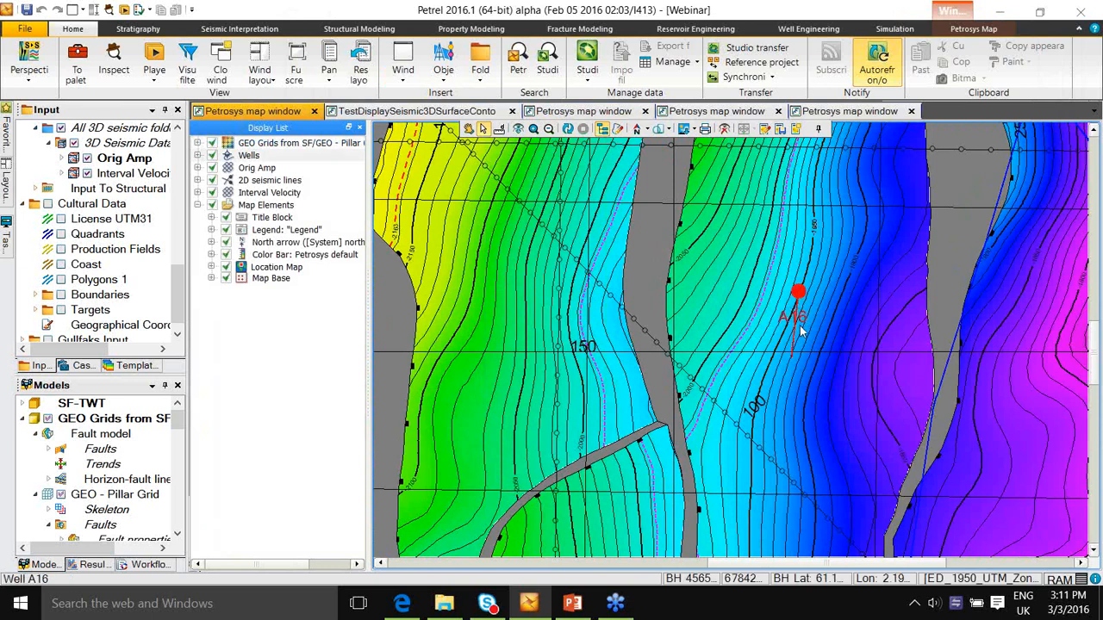
{"action": "right_click", "coordinate": [800, 293]}
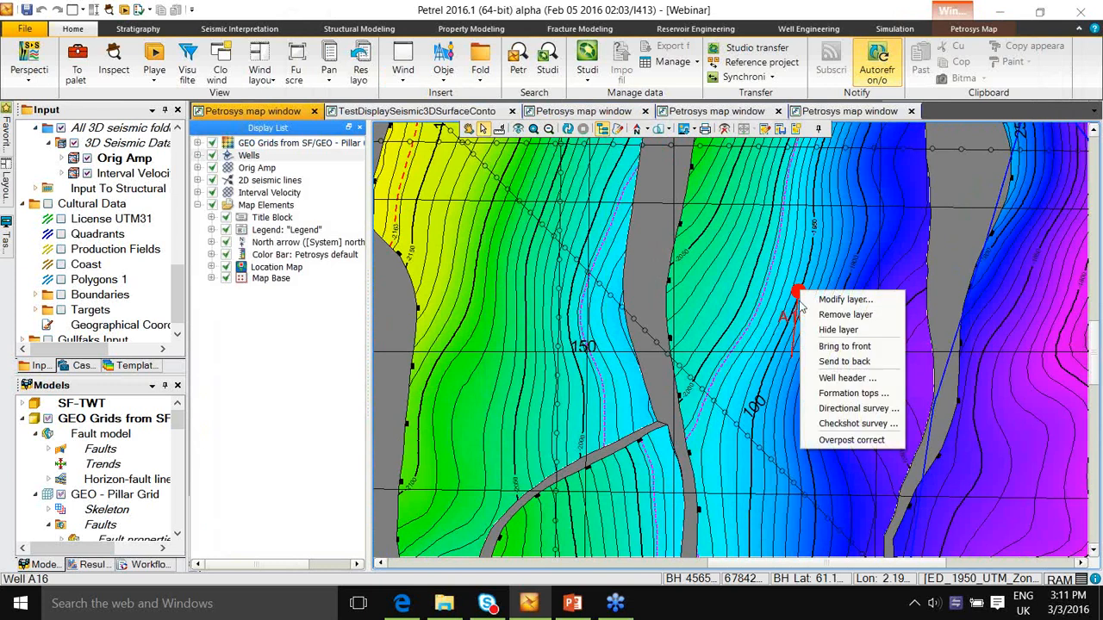
{"action": "left_click", "coordinate": [851, 440]}
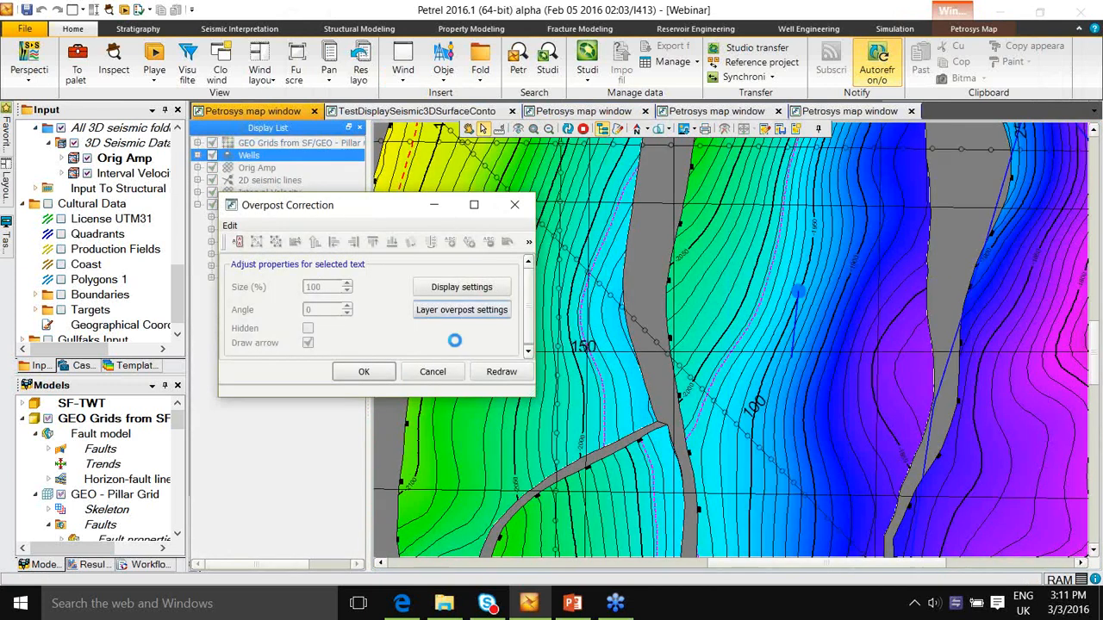
{"action": "left_click", "coordinate": [786, 318]}
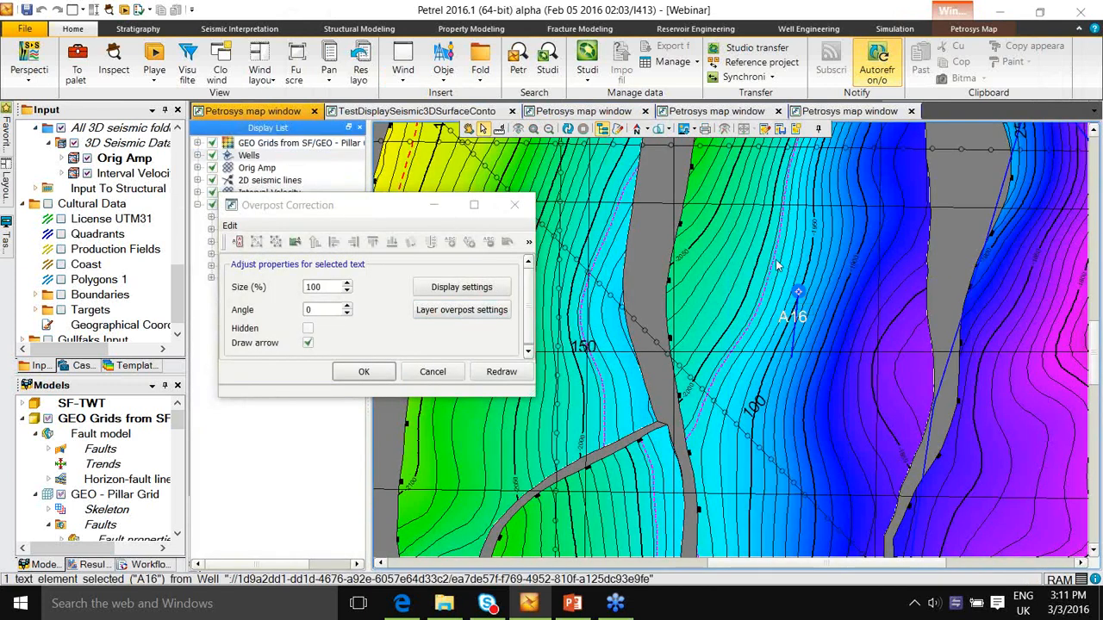
{"action": "left_click_drag", "start_coordinate": [785, 267], "coordinate": [793, 268]}
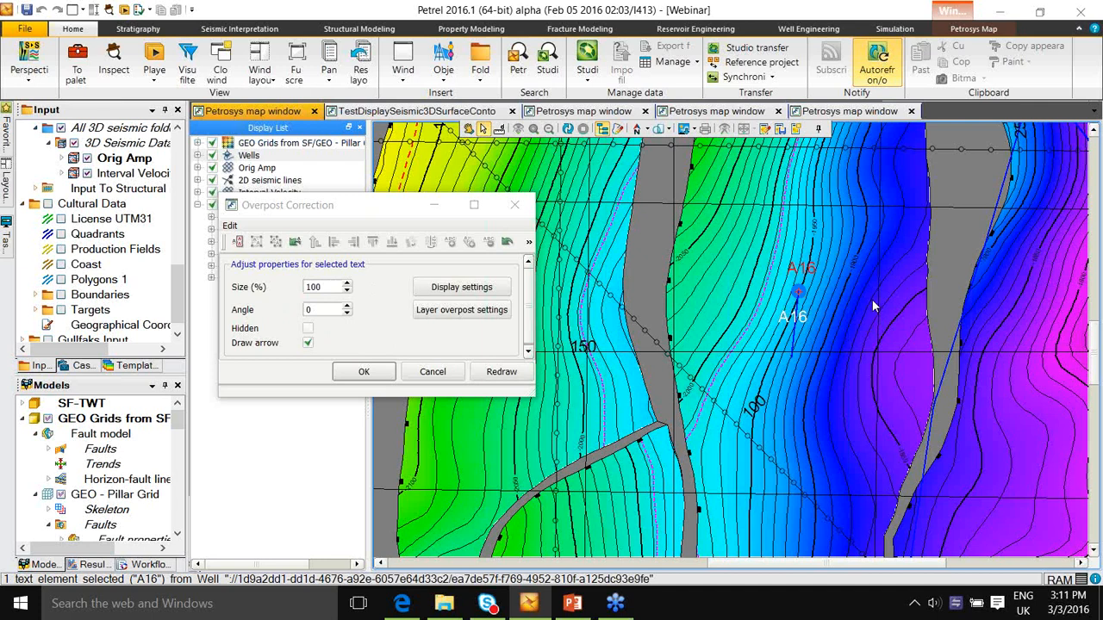
{"action": "left_click", "coordinate": [365, 372]}
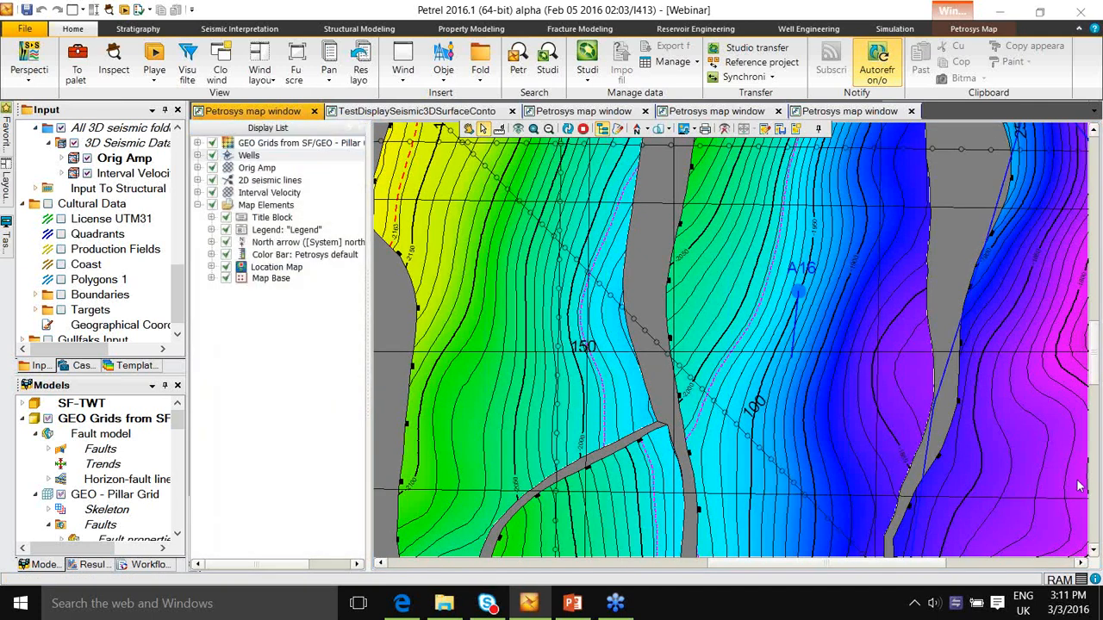
Step: Start overpost correction for the grid contours and add a label on the -1900 contour northeast of well A16
{"action": "left_click", "coordinate": [855, 260]}
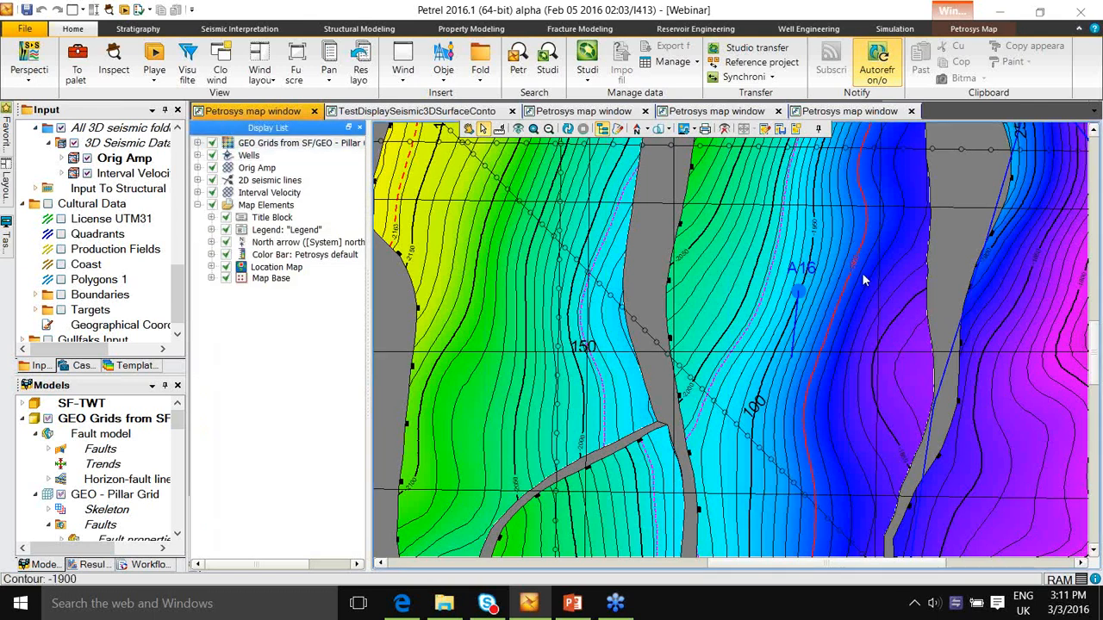
{"action": "right_click", "coordinate": [813, 484]}
{"action": "left_click", "coordinate": [871, 476]}
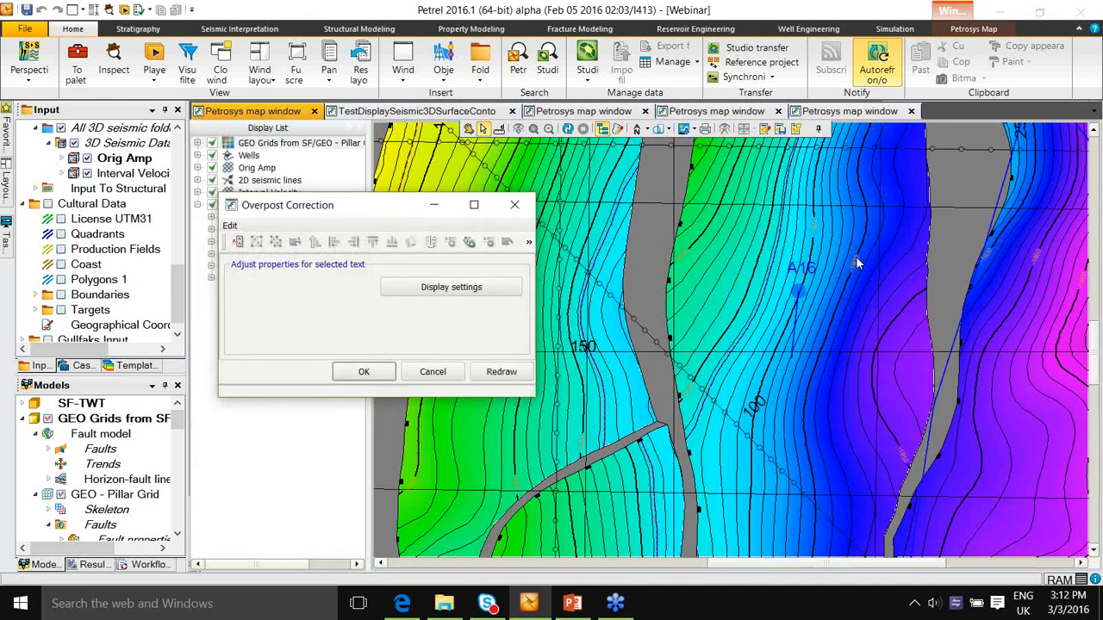
{"action": "left_click", "coordinate": [863, 222]}
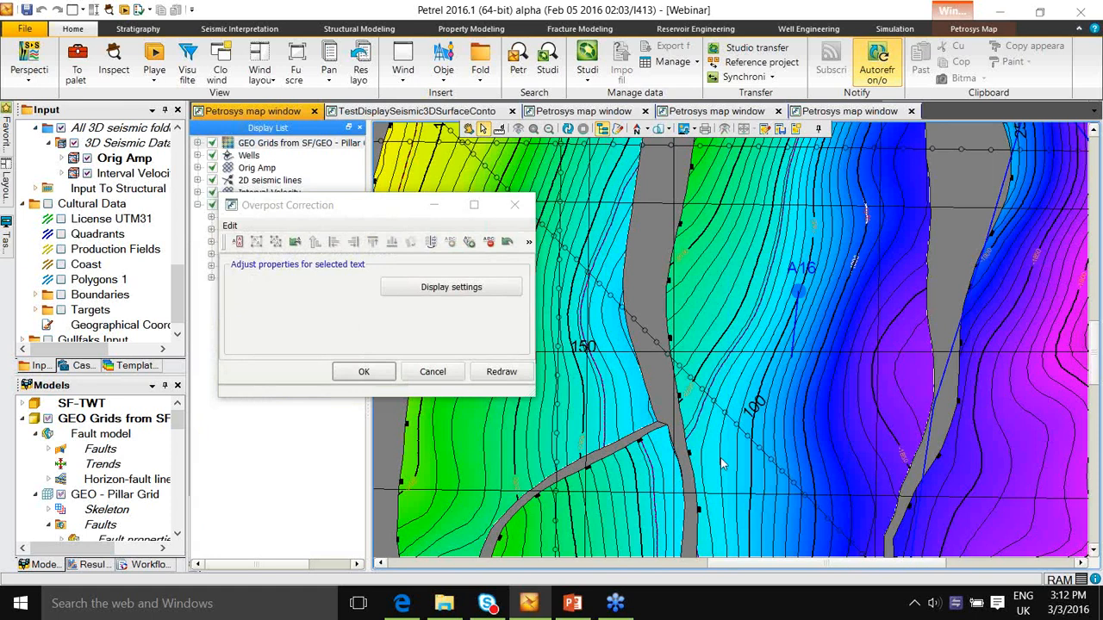
Step: Add another label to the -1900 contour well south of A16, near the lower end of the visible line
{"action": "right_click", "coordinate": [811, 472]}
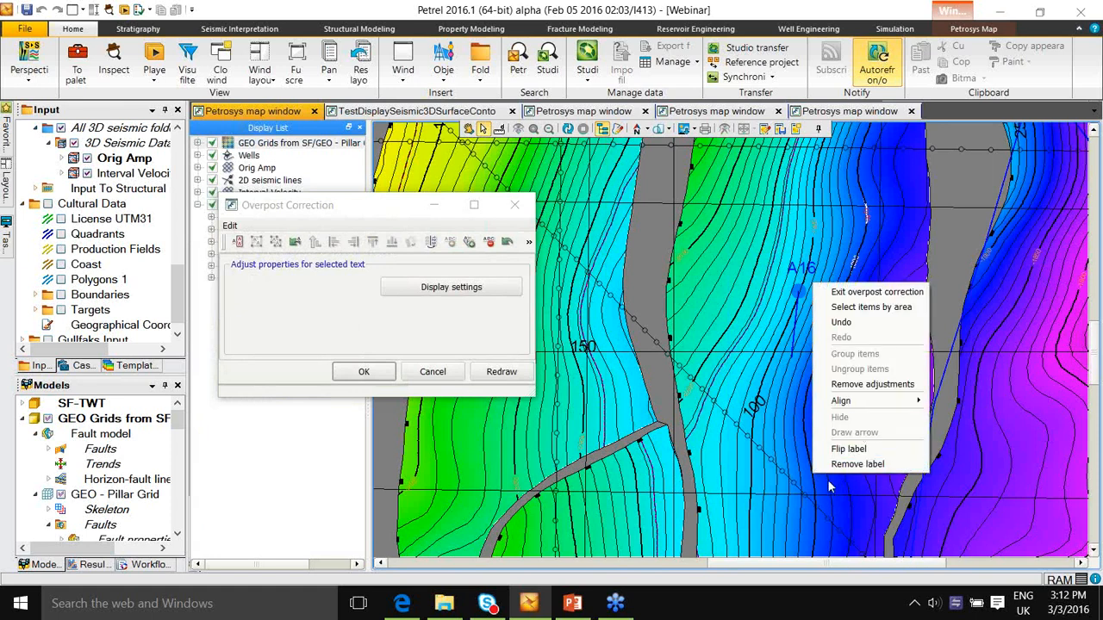
{"action": "left_click", "coordinate": [815, 494]}
{"action": "right_click", "coordinate": [815, 493]}
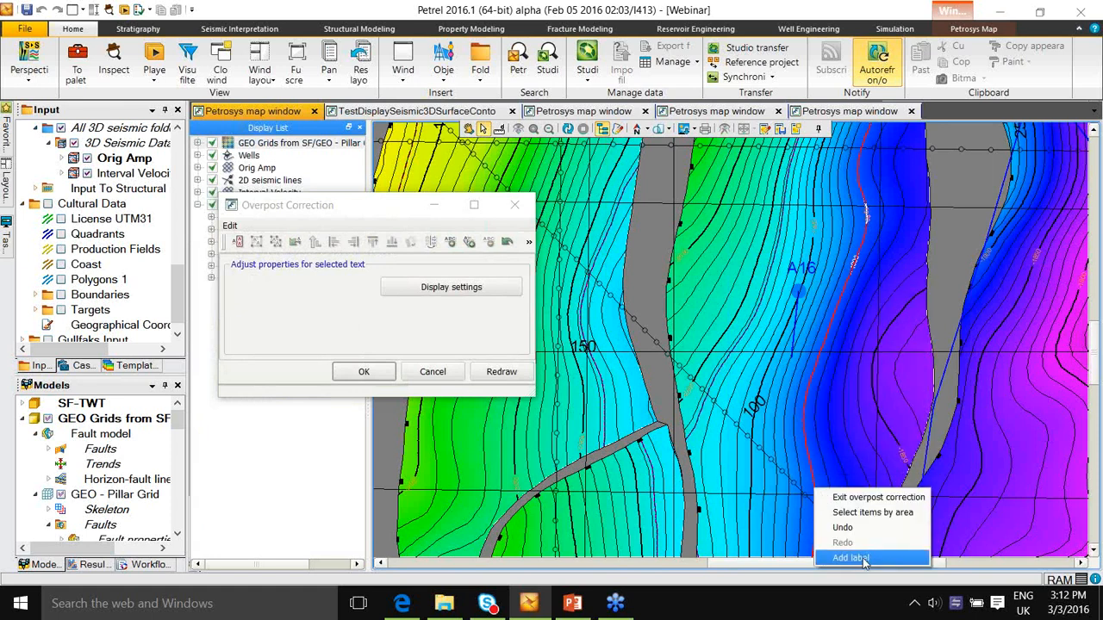
{"action": "left_click", "coordinate": [862, 556]}
{"action": "left_click", "coordinate": [815, 493]}
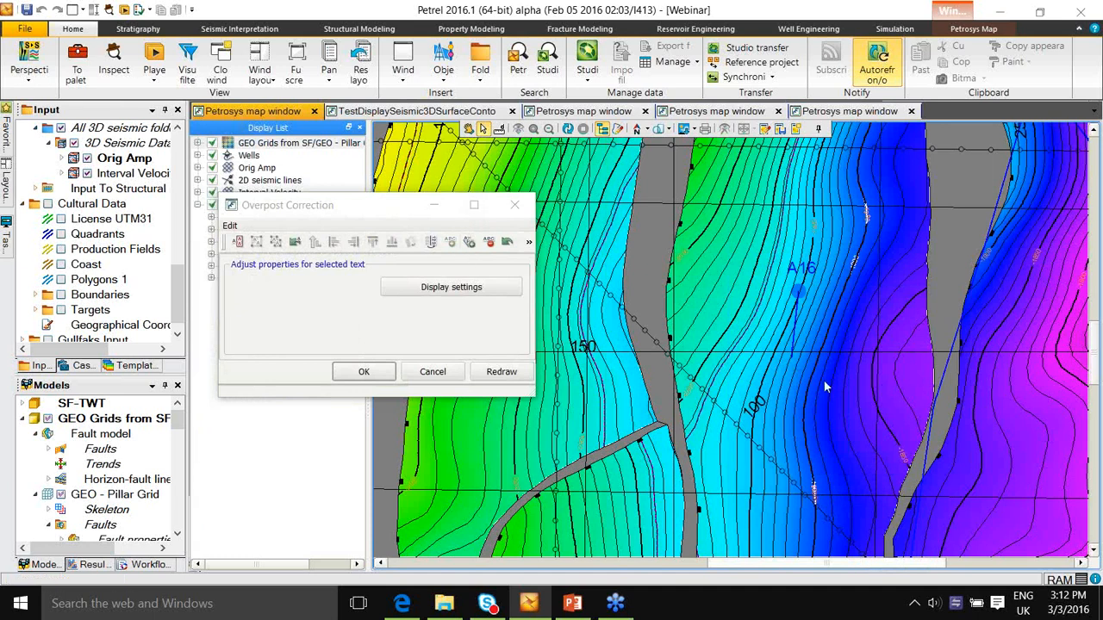
Step: Add a row of contour labels along a line drawn across the contours southeast of well A16, up to the fault
{"action": "left_click", "coordinate": [468, 242]}
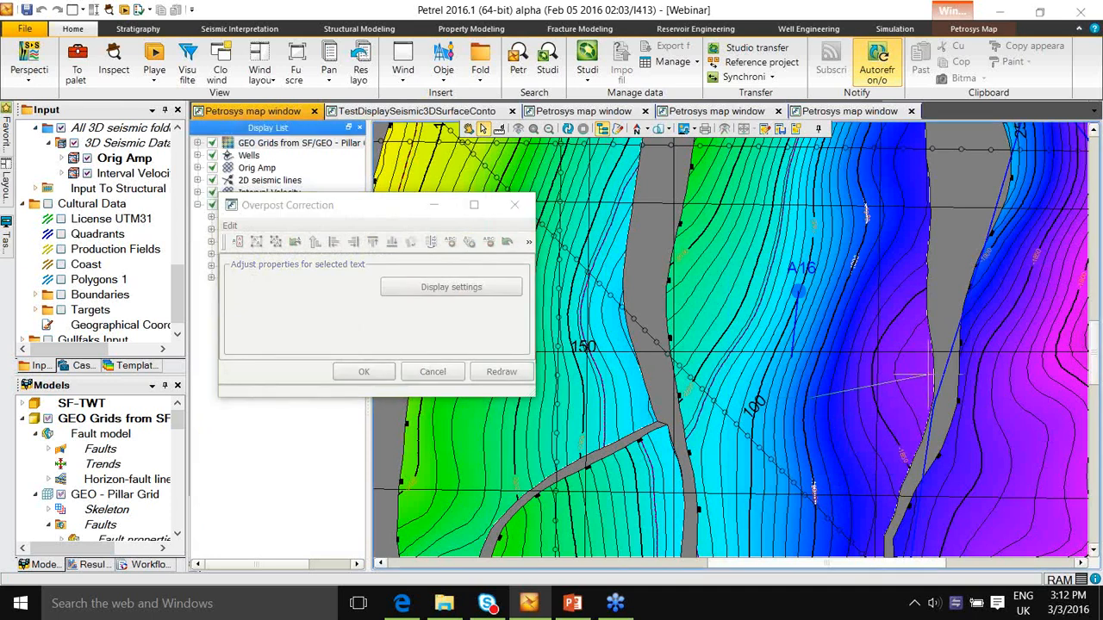
{"action": "left_click", "coordinate": [920, 386]}
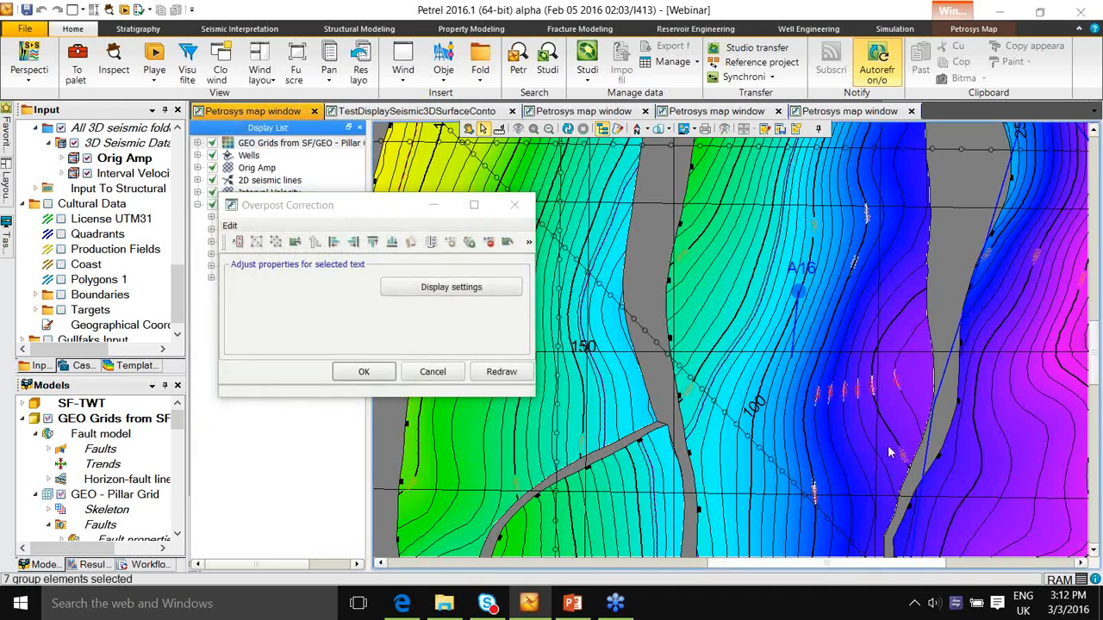
Step: Accept the overpost correction of the grid contour labels and let the map redraw
{"action": "left_click", "coordinate": [369, 373]}
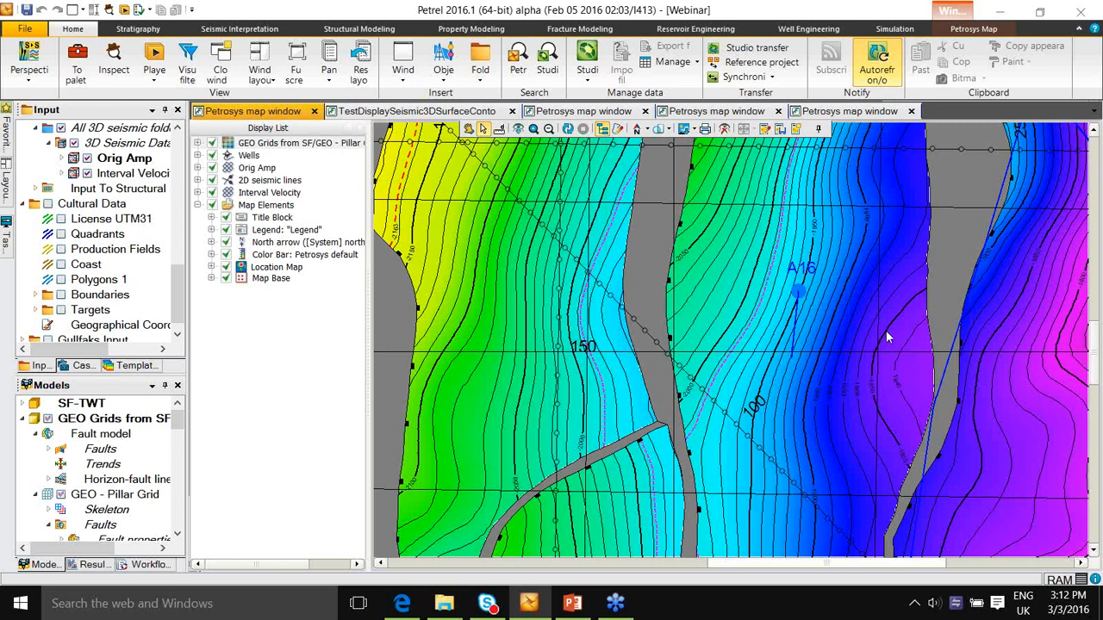
{"action": "scroll", "coordinate": [888, 327], "scroll_direction": "down", "scroll_amount": 3}
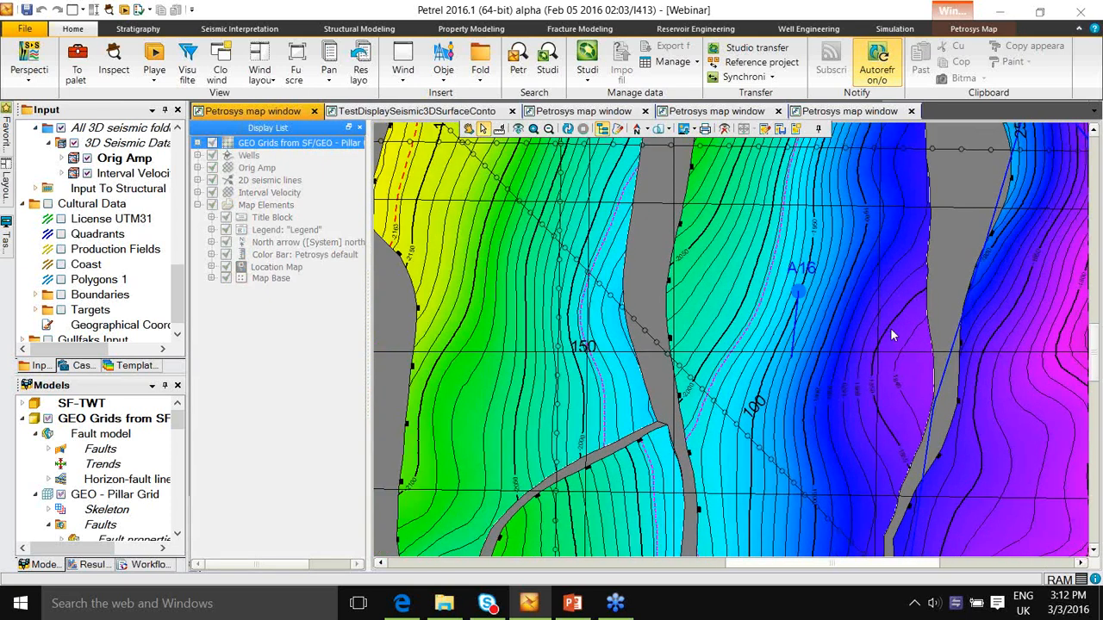
{"action": "scroll", "coordinate": [901, 336], "scroll_direction": "up", "scroll_amount": 2}
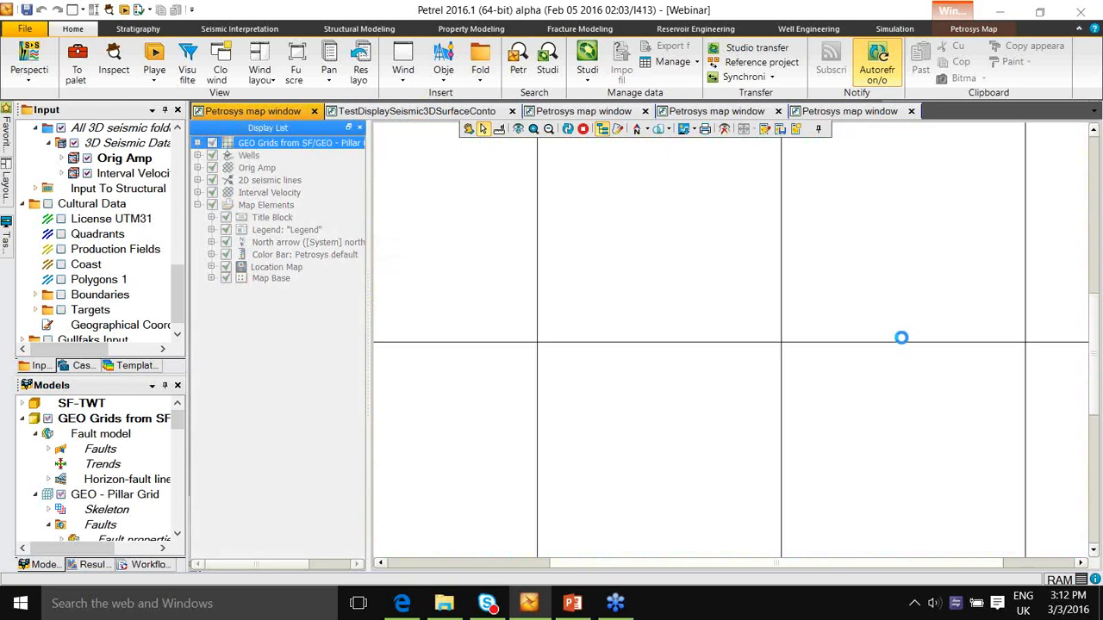
{"action": "scroll", "coordinate": [963, 410], "scroll_direction": "down", "scroll_amount": 1}
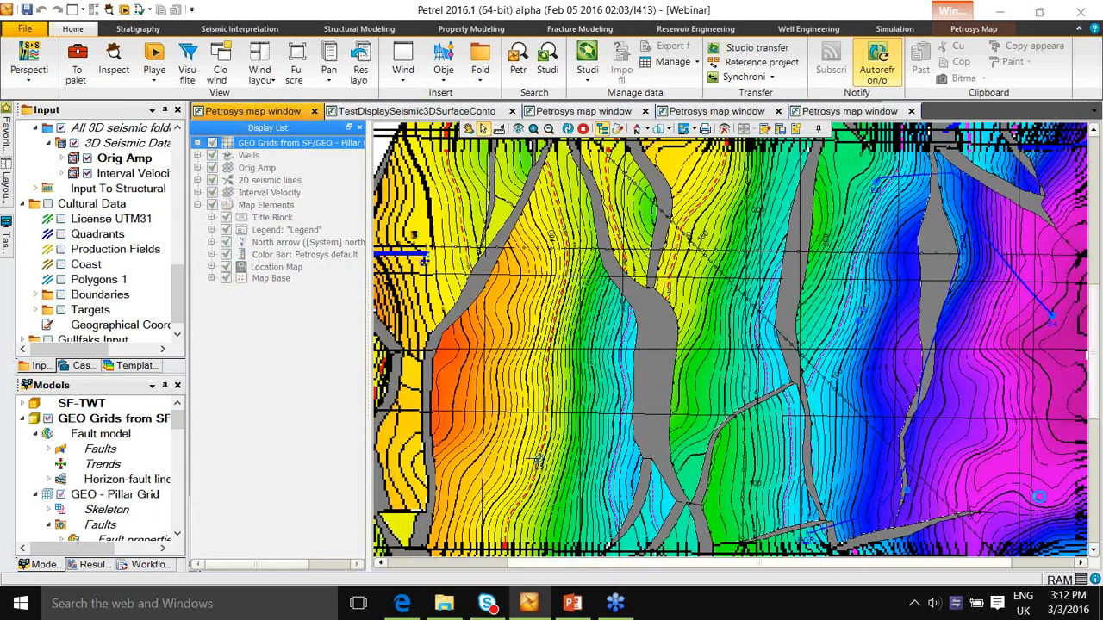
Step: Open the GEO - Pillar Grid contours for editing in the spatial editor
{"action": "right_click", "coordinate": [996, 452]}
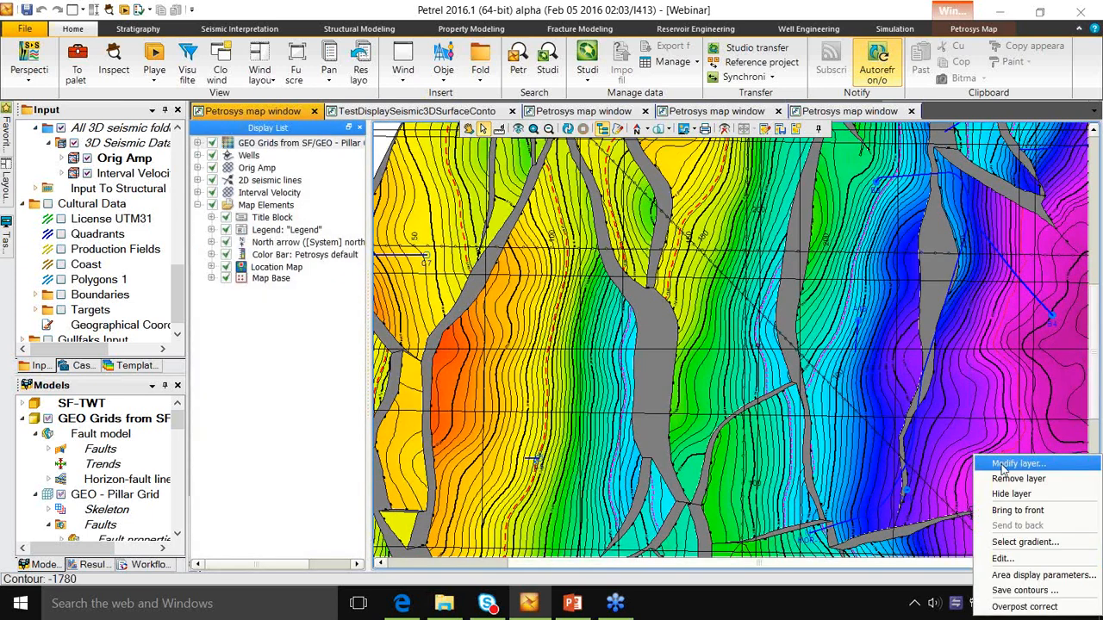
{"action": "left_click", "coordinate": [1004, 557]}
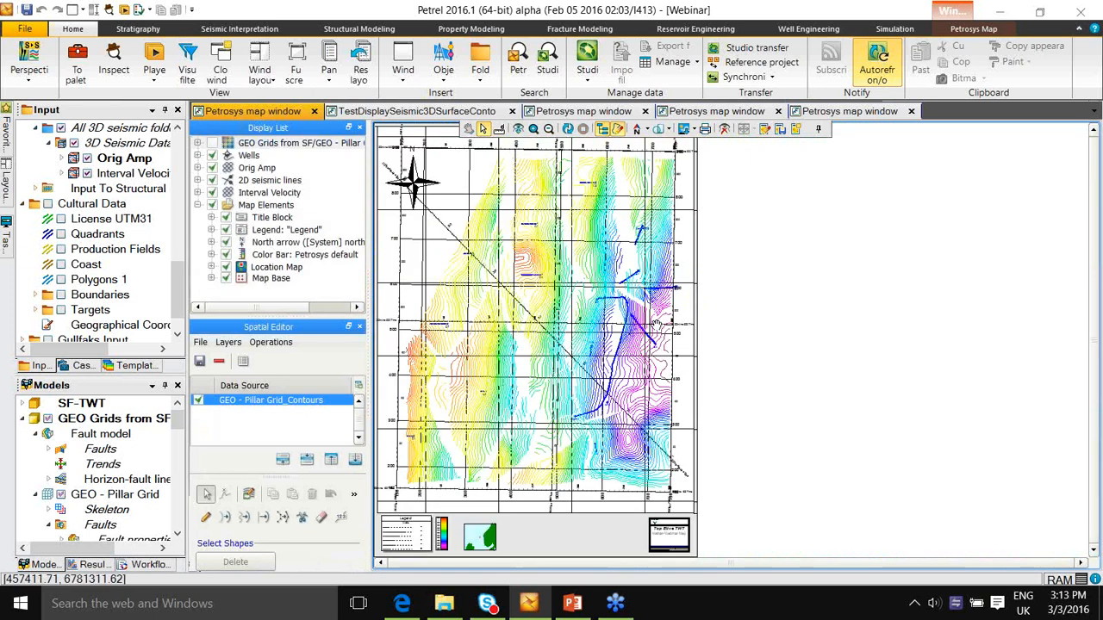
{"action": "left_click", "coordinate": [533, 129]}
{"action": "left_click_drag", "start_coordinate": [569, 336], "coordinate": [695, 440]}
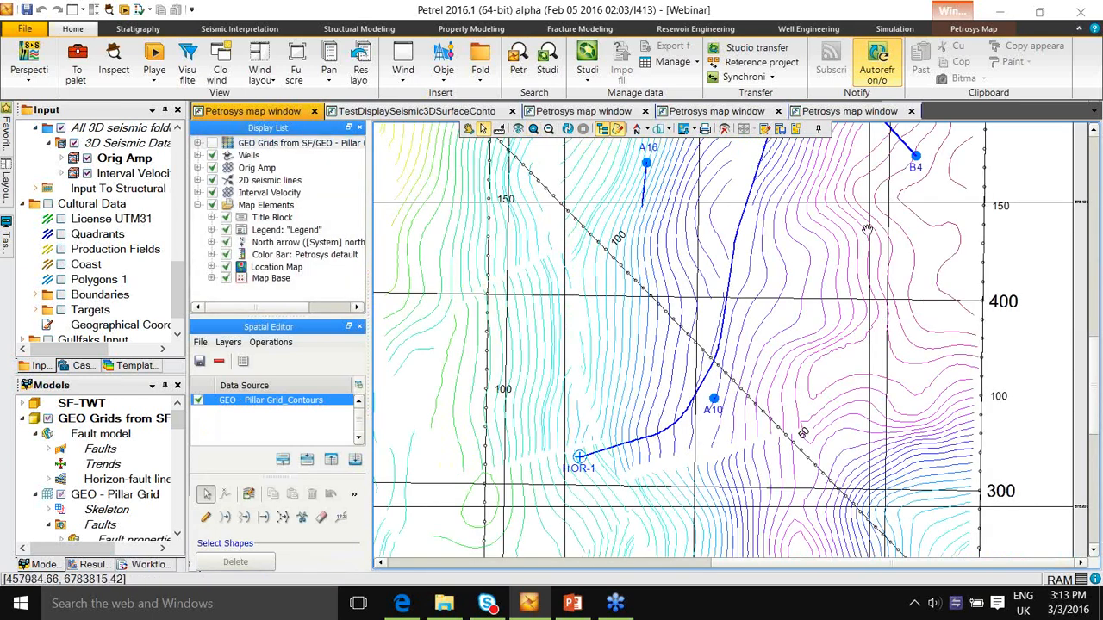
Step: Smooth the contour passing just west of well B4 with the Interactive method, and do the same for the contour southeast of the well
{"action": "left_click", "coordinate": [846, 347]}
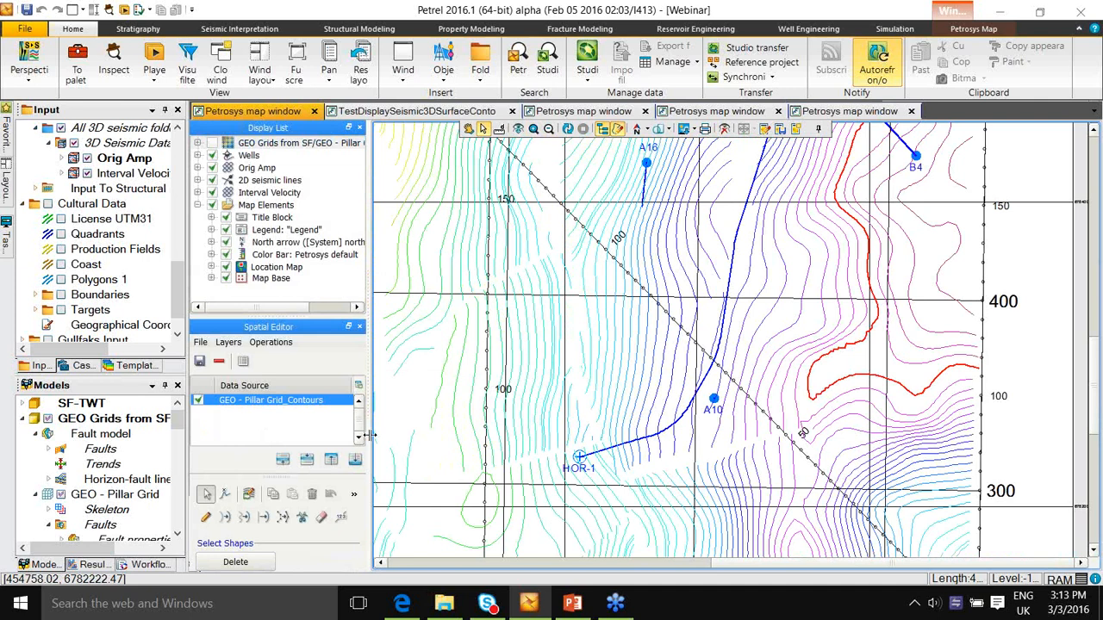
{"action": "left_click", "coordinate": [245, 517]}
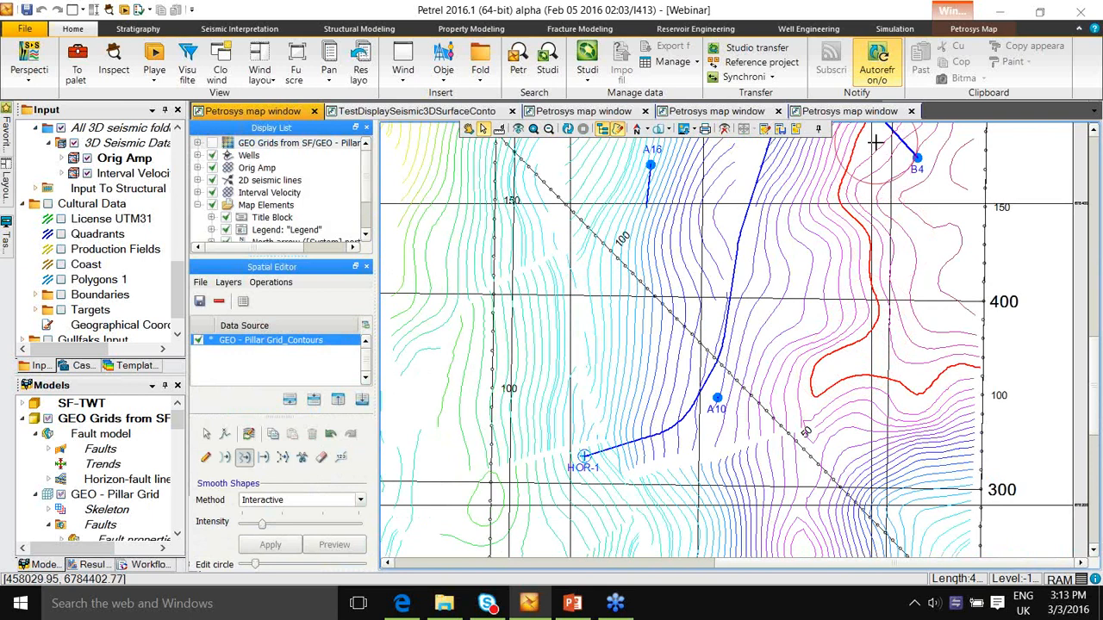
{"action": "key", "text": "Escape"}
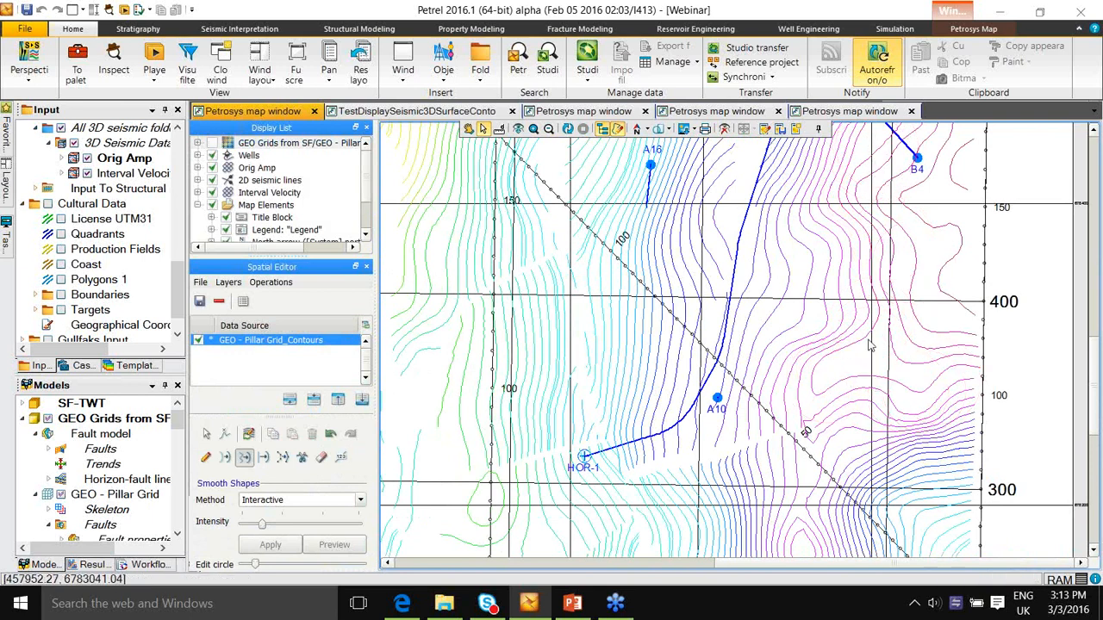
{"action": "left_click", "coordinate": [931, 226]}
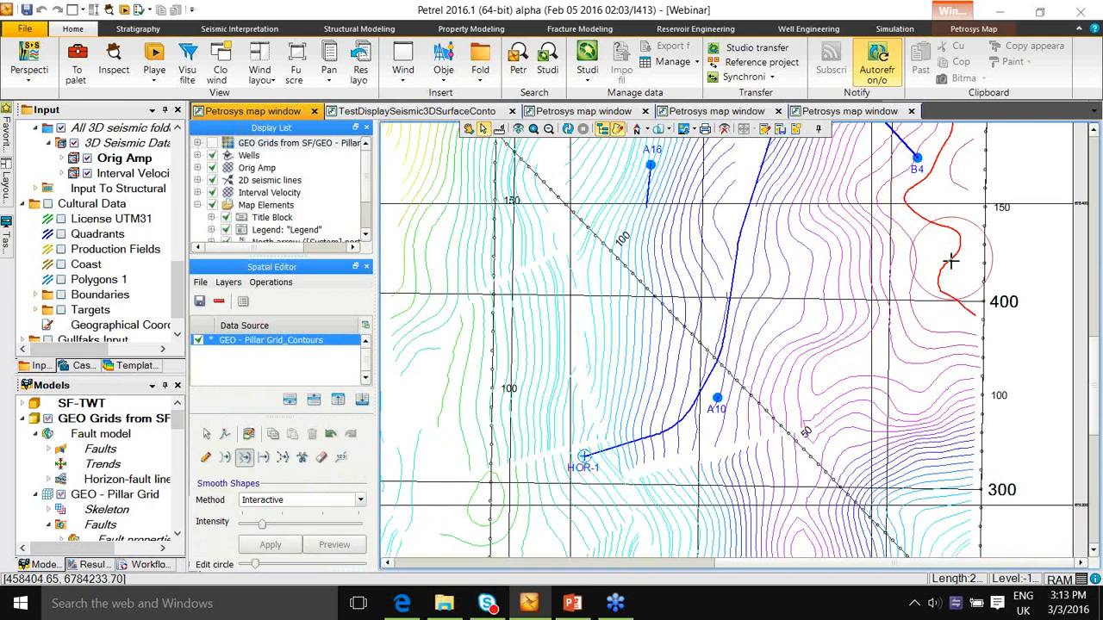
{"action": "key", "text": "Escape"}
{"action": "key", "text": "Escape"}
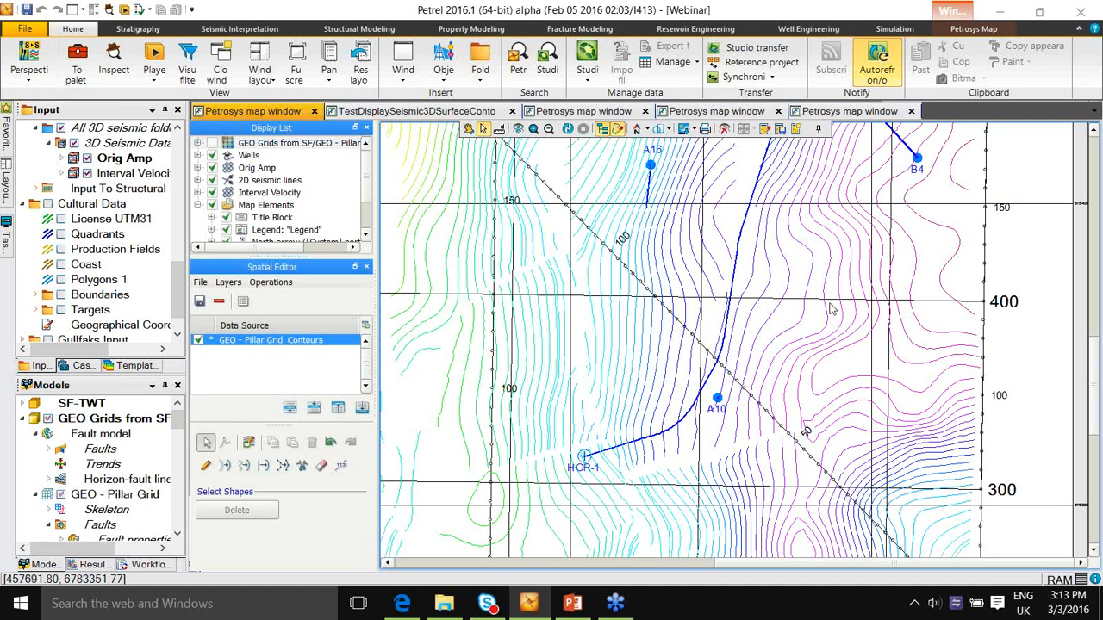
Step: Select the adjacent contours northeast of well A10 and bend them together
{"action": "left_click", "coordinate": [787, 265]}
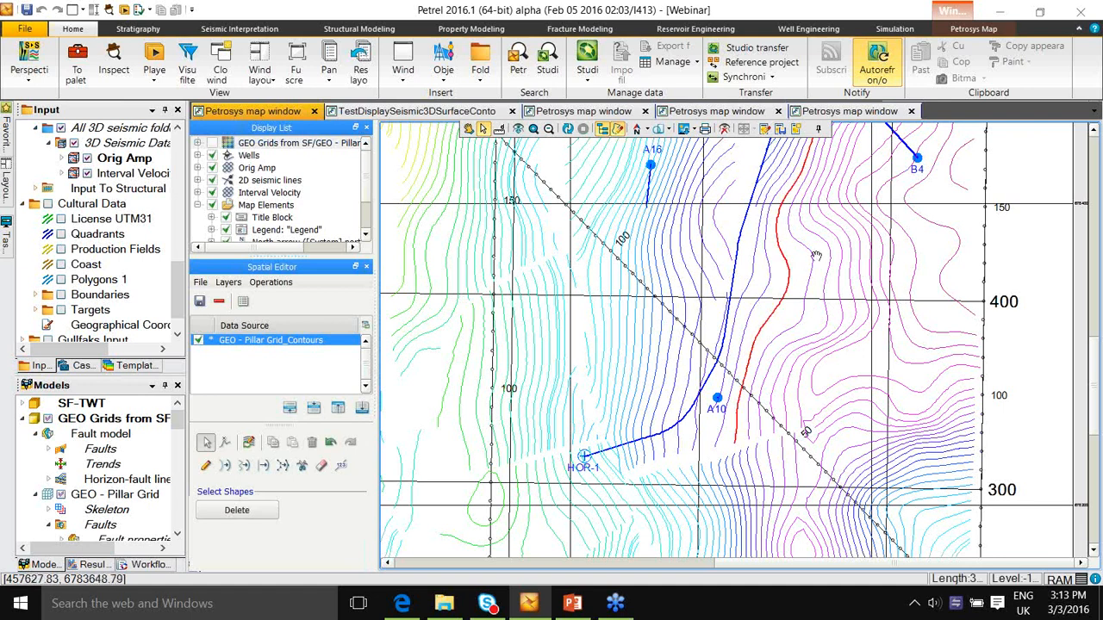
{"action": "left_click_drag", "start_coordinate": [815, 256], "coordinate": [838, 249]}
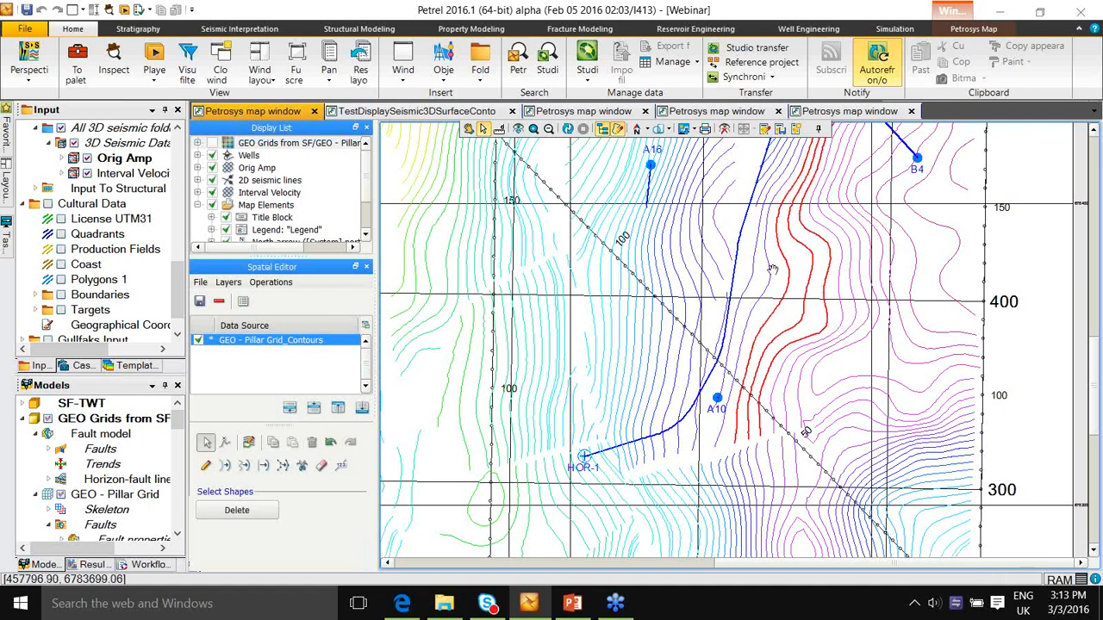
{"action": "left_click_drag", "start_coordinate": [767, 277], "coordinate": [773, 282]}
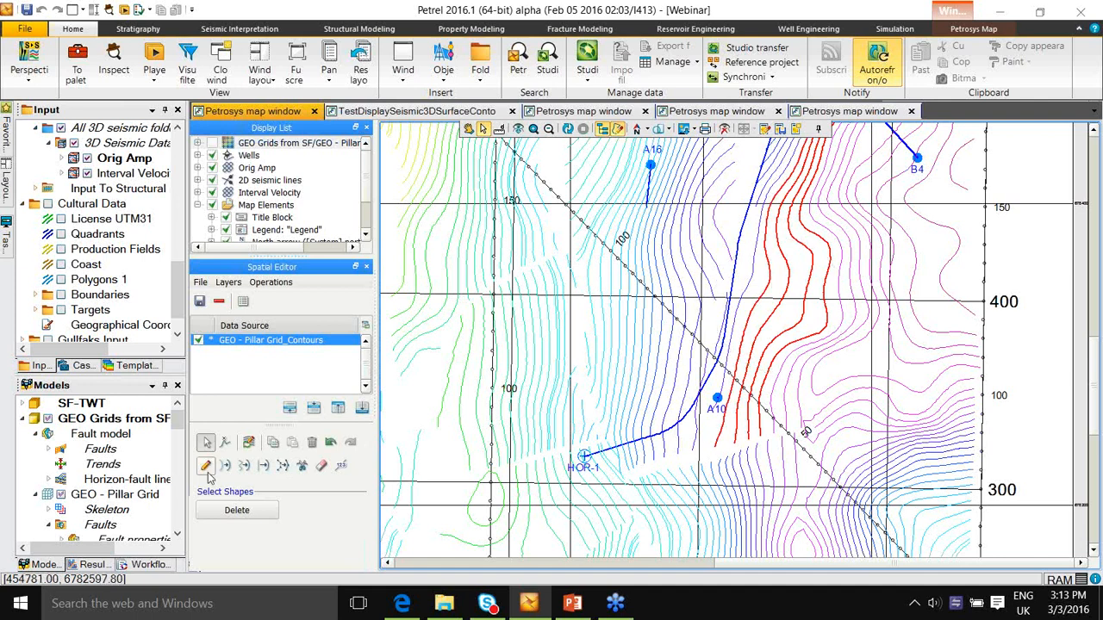
{"action": "left_click", "coordinate": [262, 466]}
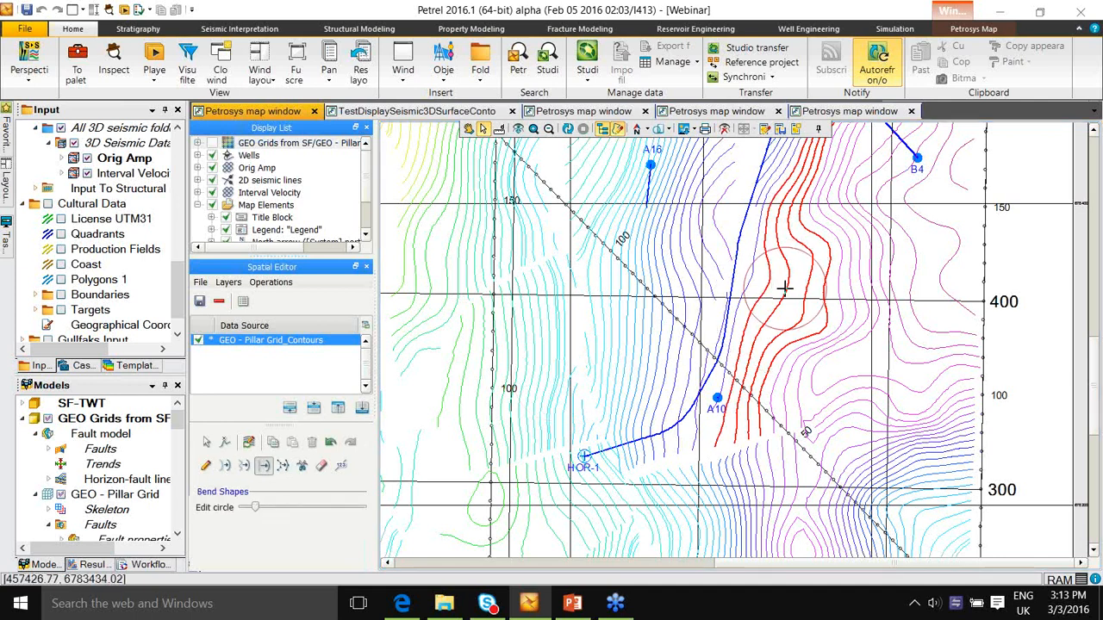
{"action": "left_click_drag", "start_coordinate": [793, 282], "coordinate": [793, 276]}
{"action": "key", "text": "Escape"}
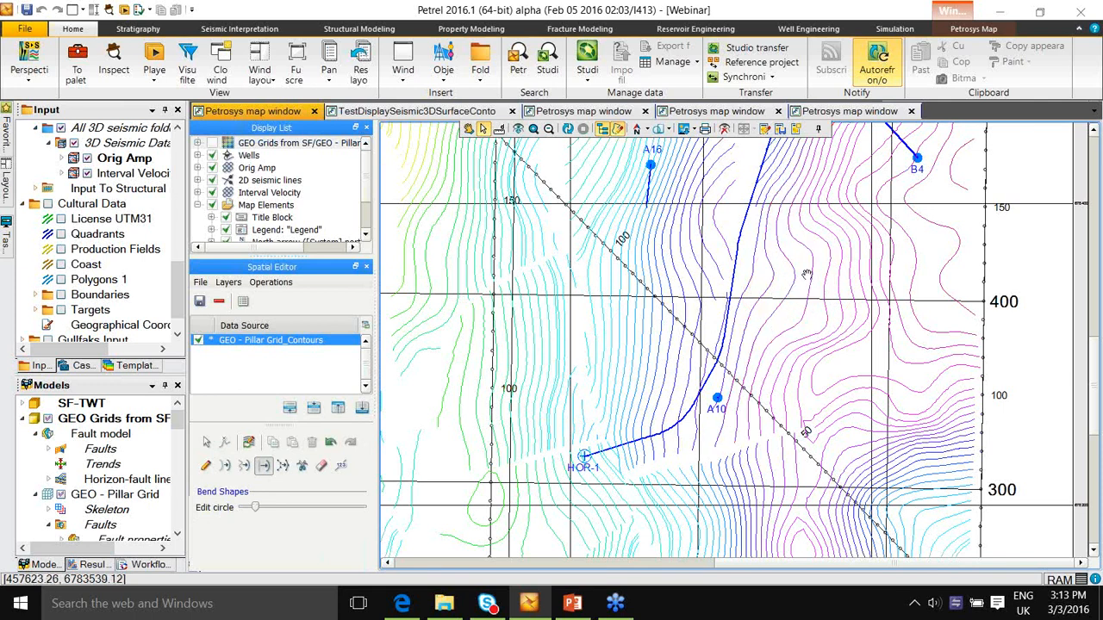
Step: Select the contours east and southeast of well B4 and erase parts of their outlines near the map's eastern edge
{"action": "left_click", "coordinate": [321, 465]}
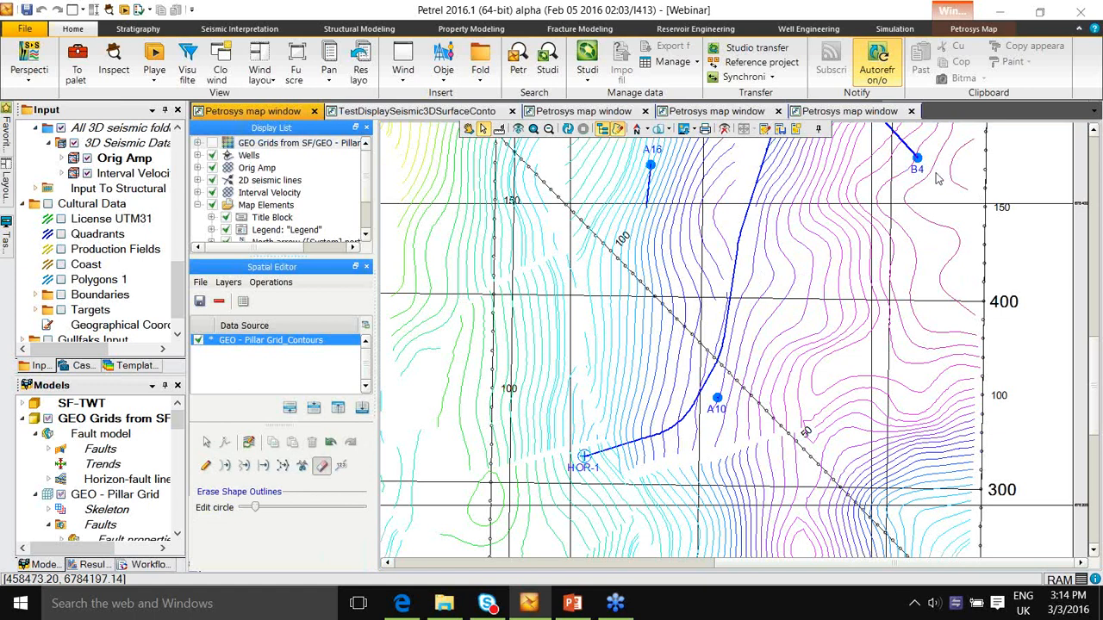
{"action": "mouse_move", "coordinate": [953, 181]}
{"action": "left_mouse_down"}
{"action": "mouse_move", "coordinate": [939, 194]}
{"action": "mouse_move", "coordinate": [954, 236]}
{"action": "left_mouse_up"}
{"action": "key", "text": "Escape"}
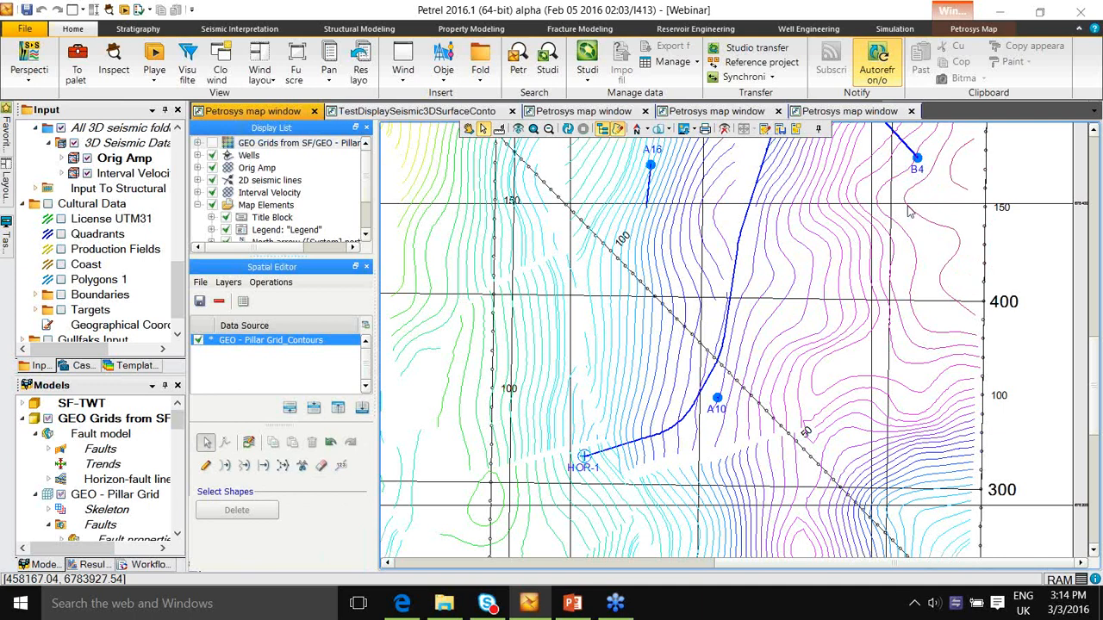
{"action": "left_click", "coordinate": [956, 183]}
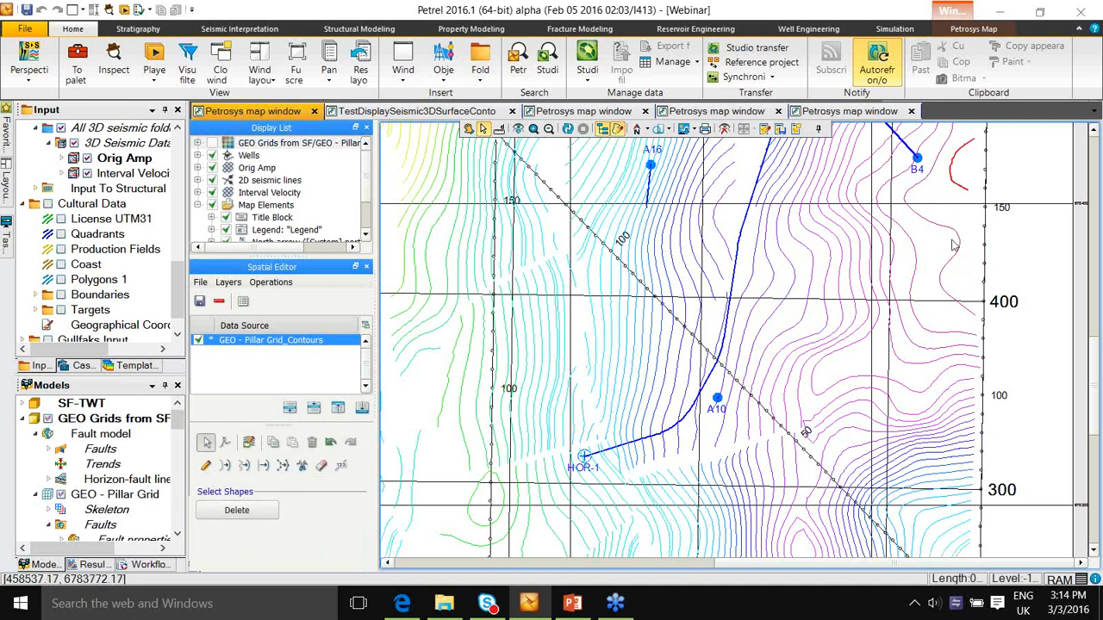
{"action": "left_click", "coordinate": [322, 465]}
{"action": "left_click_drag", "start_coordinate": [928, 306], "coordinate": [1059, 276]}
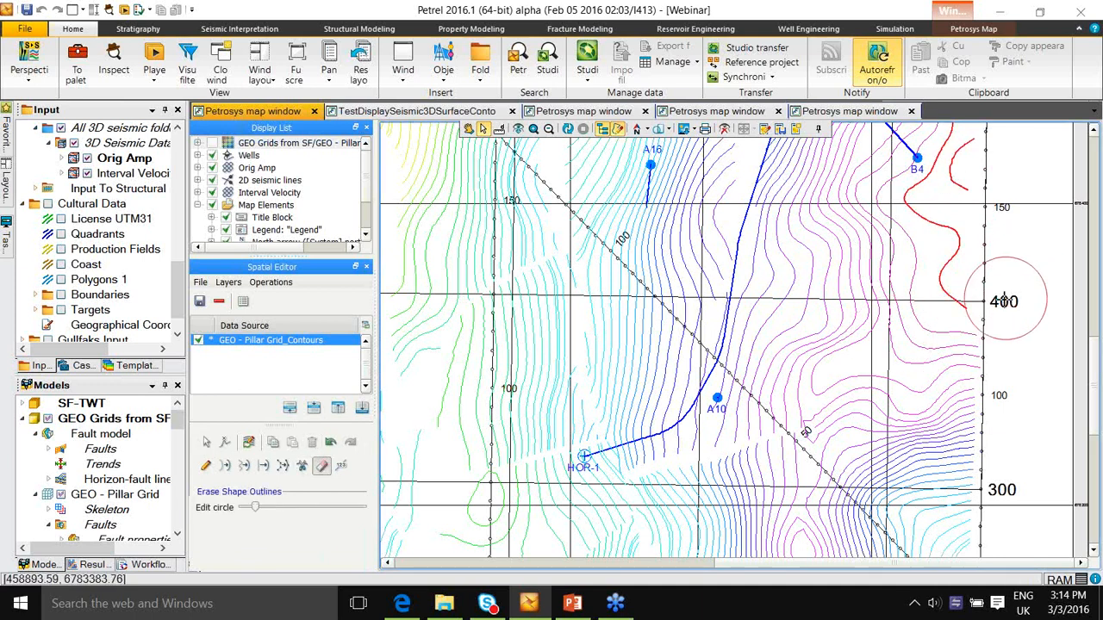
{"action": "mouse_move", "coordinate": [1013, 220]}
{"action": "left_mouse_down"}
{"action": "mouse_move", "coordinate": [1009, 184]}
{"action": "mouse_move", "coordinate": [980, 173]}
{"action": "mouse_move", "coordinate": [1005, 178]}
{"action": "mouse_move", "coordinate": [1009, 192]}
{"action": "left_mouse_up"}
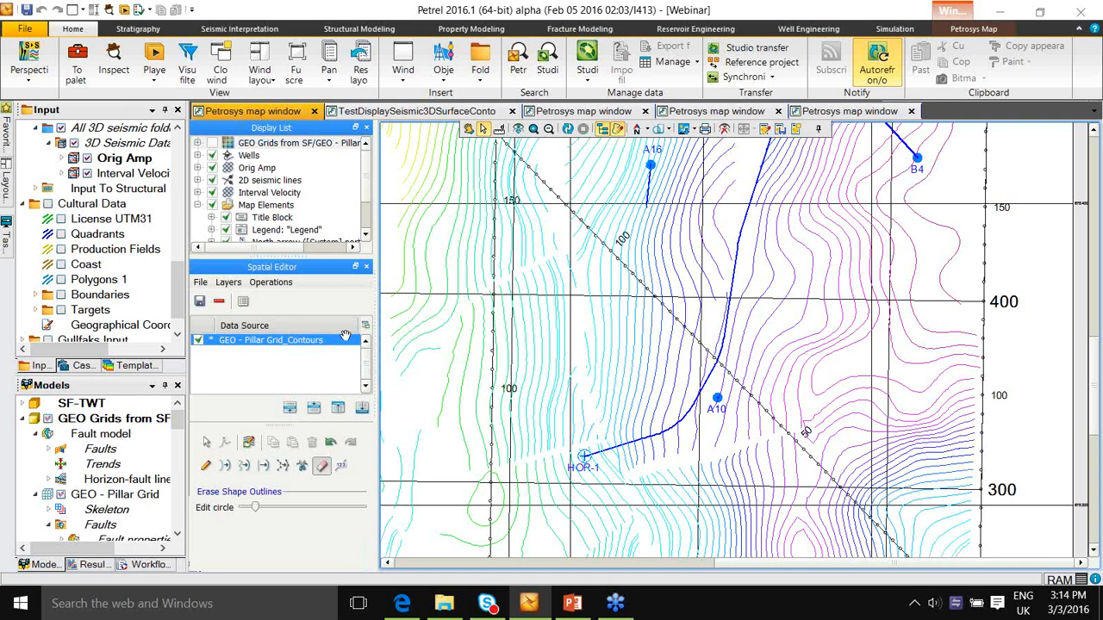
Step: Close the spatial editor and discard all changes to the pillar grid contours
{"action": "left_click", "coordinate": [366, 267]}
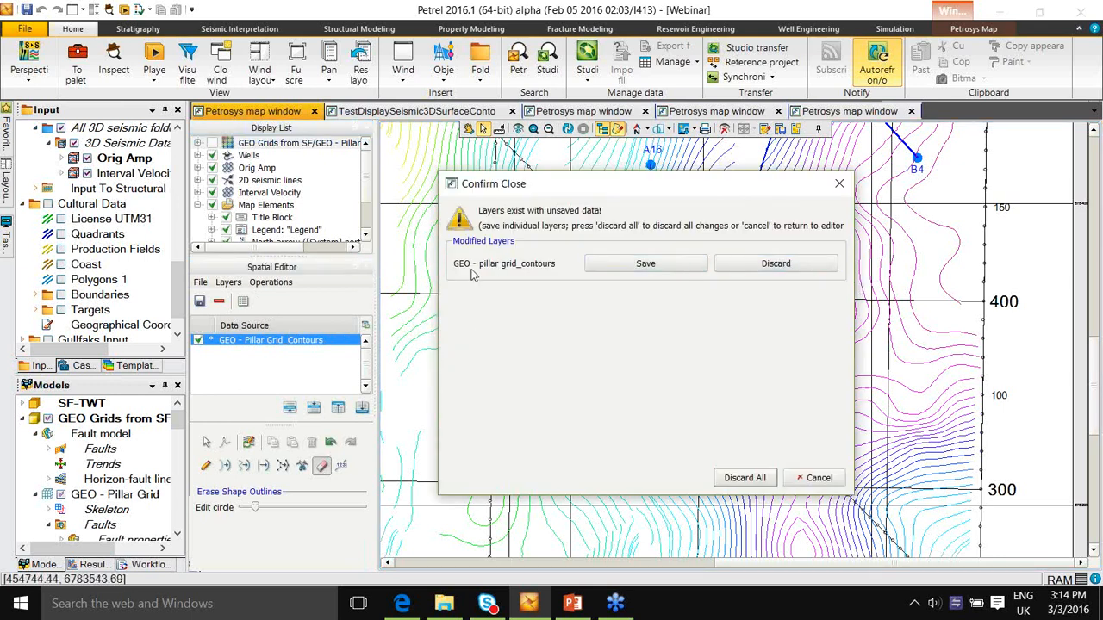
{"action": "left_click", "coordinate": [778, 259]}
{"action": "left_click", "coordinate": [784, 258]}
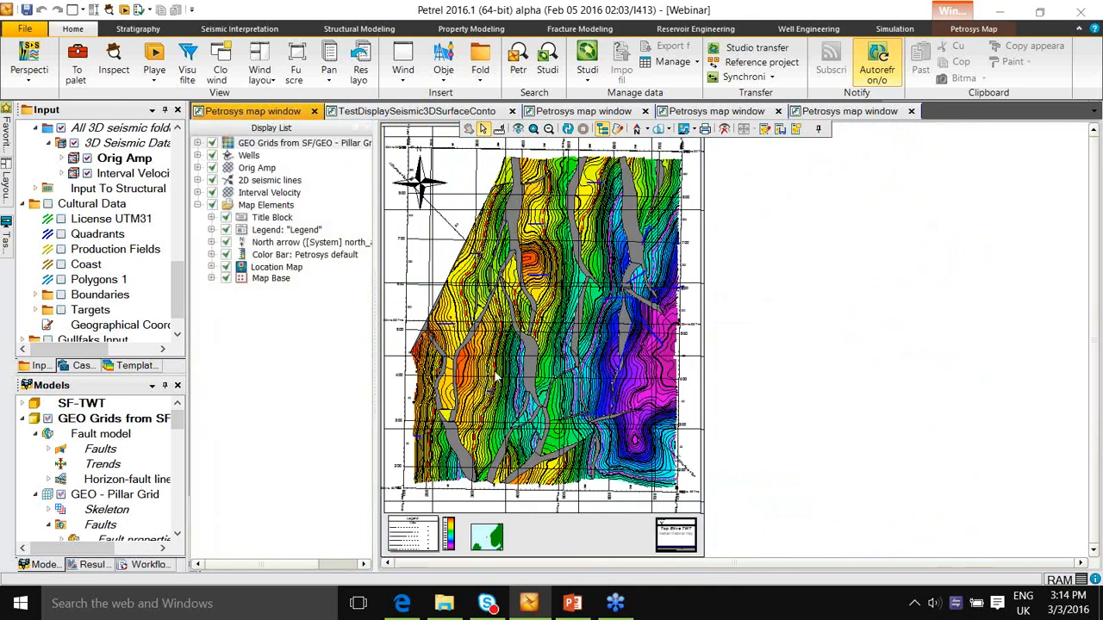
Step: Examine the title block's display settings and its text contents, leaving both without changes
{"action": "left_click", "coordinate": [982, 31]}
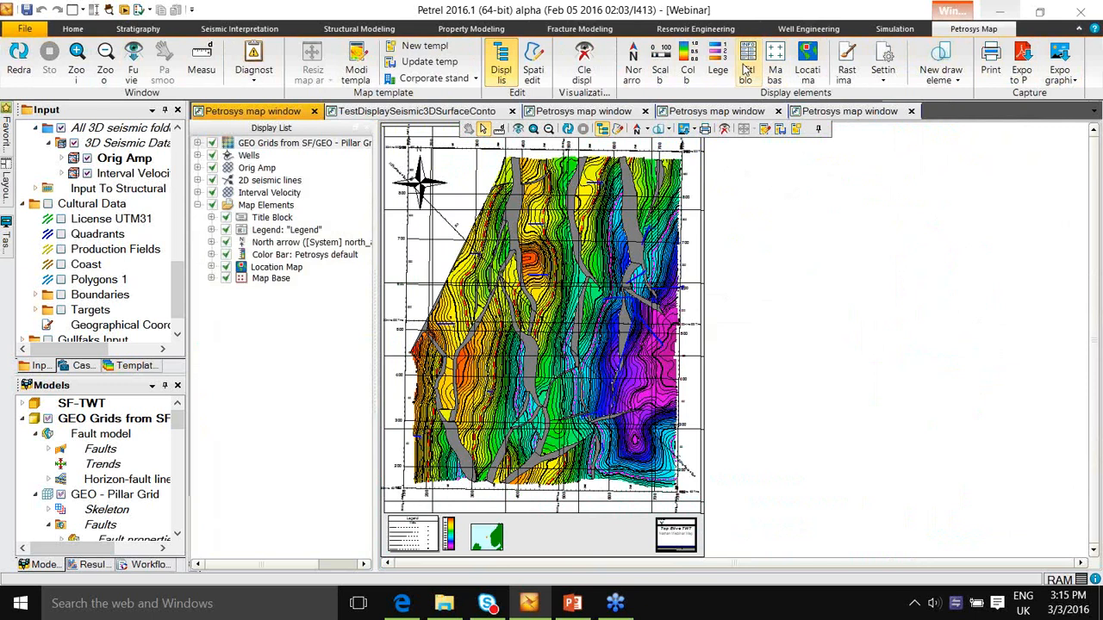
{"action": "left_click", "coordinate": [801, 66]}
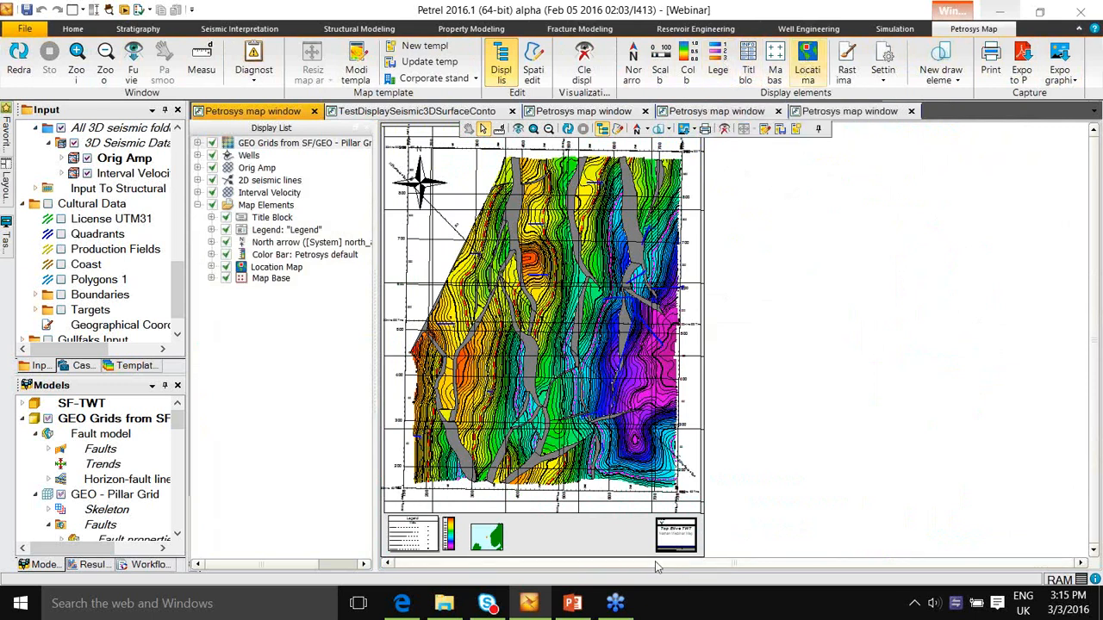
{"action": "left_click", "coordinate": [272, 220]}
{"action": "double_click", "coordinate": [272, 221]}
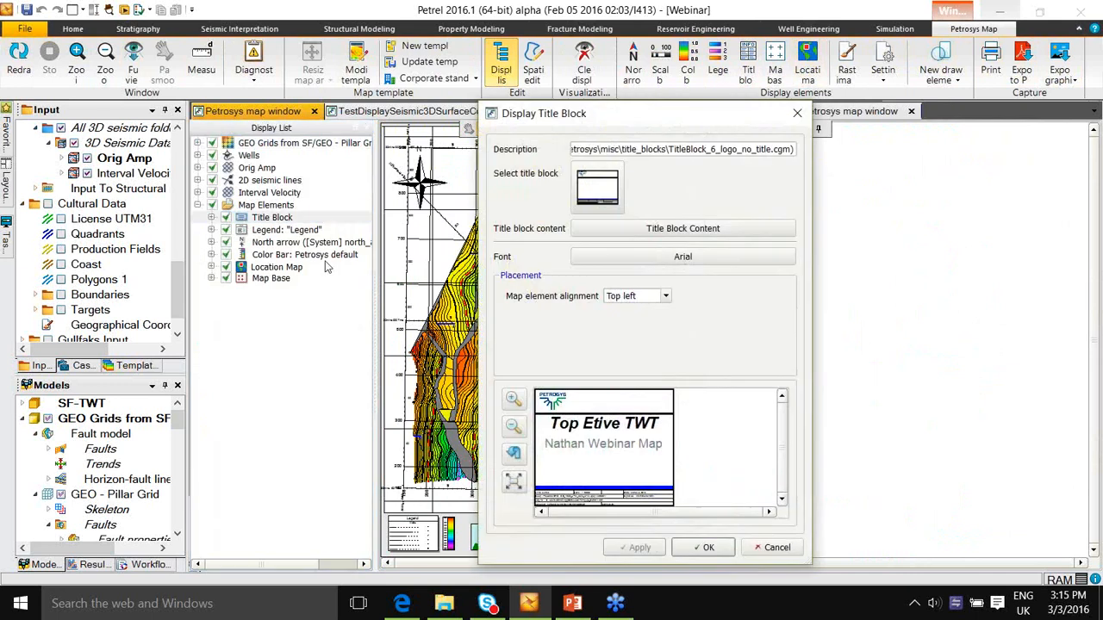
{"action": "left_click", "coordinate": [624, 237]}
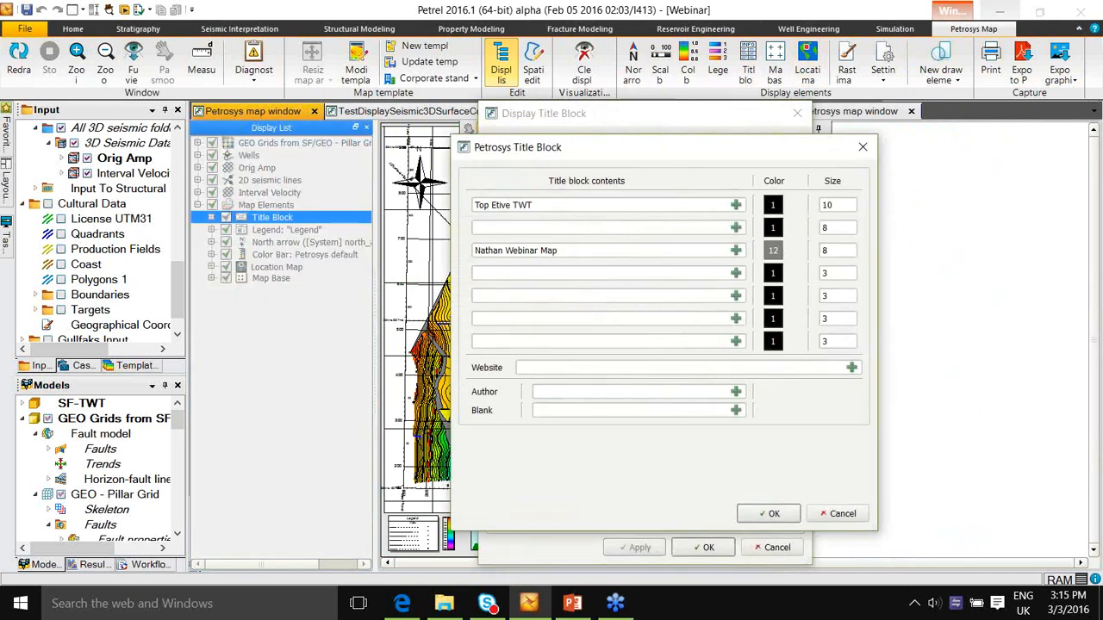
{"action": "left_click", "coordinate": [825, 513]}
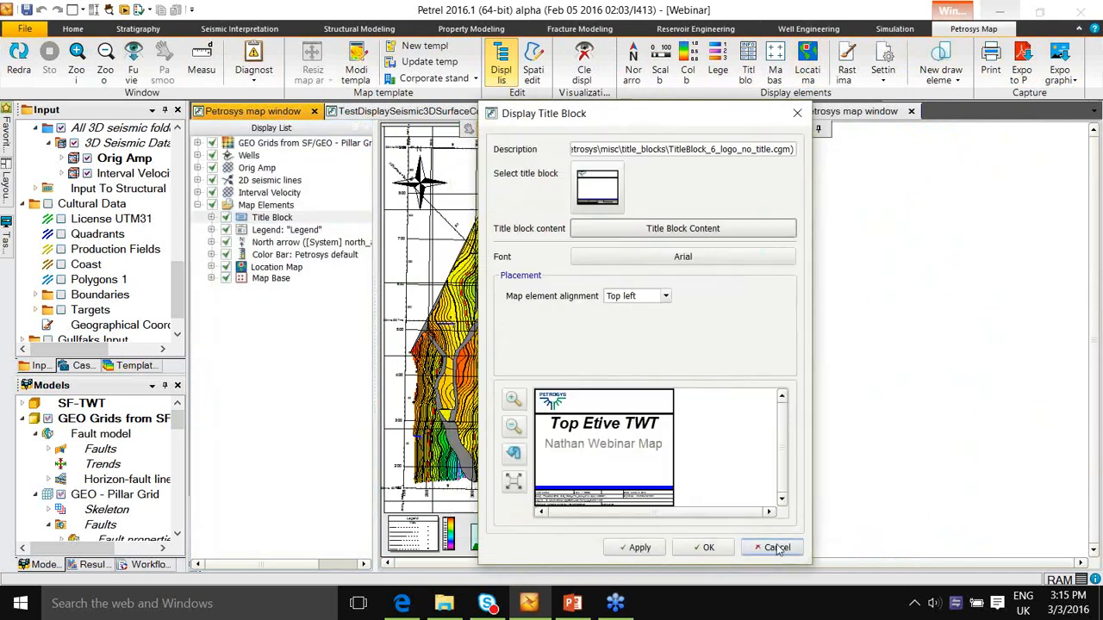
{"action": "left_click", "coordinate": [775, 548]}
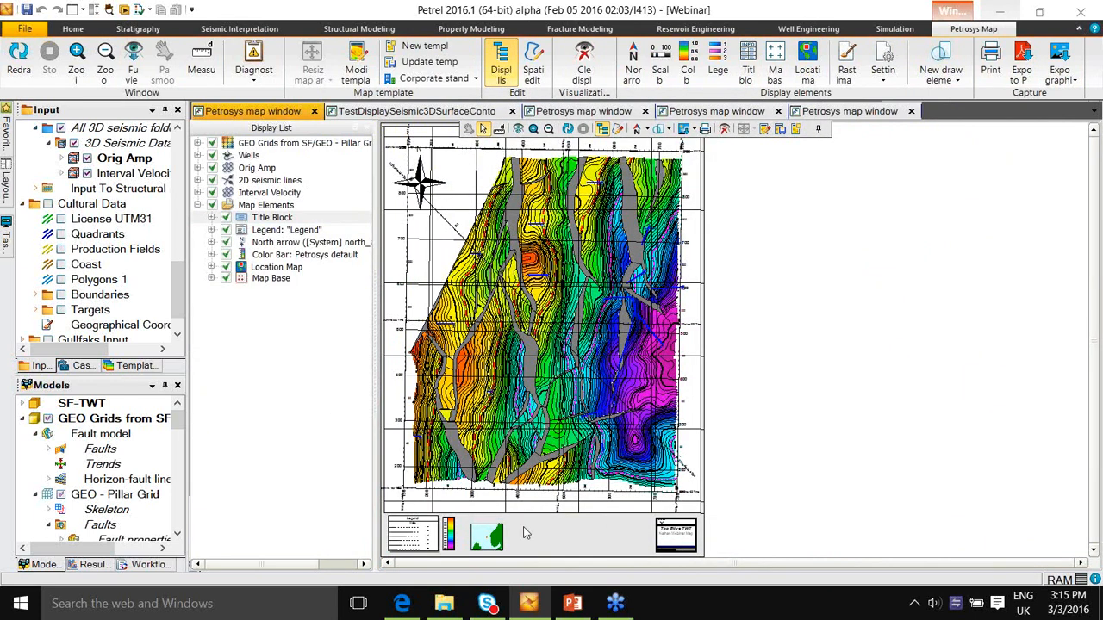
Step: Examine the map template's area of interest, layout details and East/North annotation settings, and close the template
{"action": "left_click", "coordinate": [356, 67]}
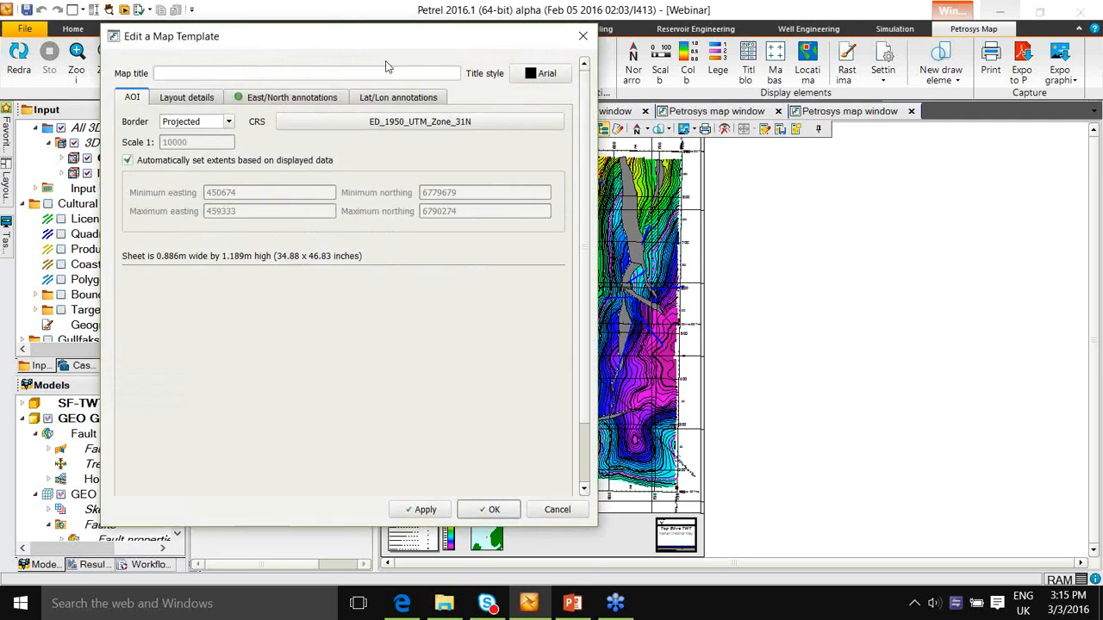
{"action": "left_click_drag", "start_coordinate": [389, 41], "coordinate": [603, 51]}
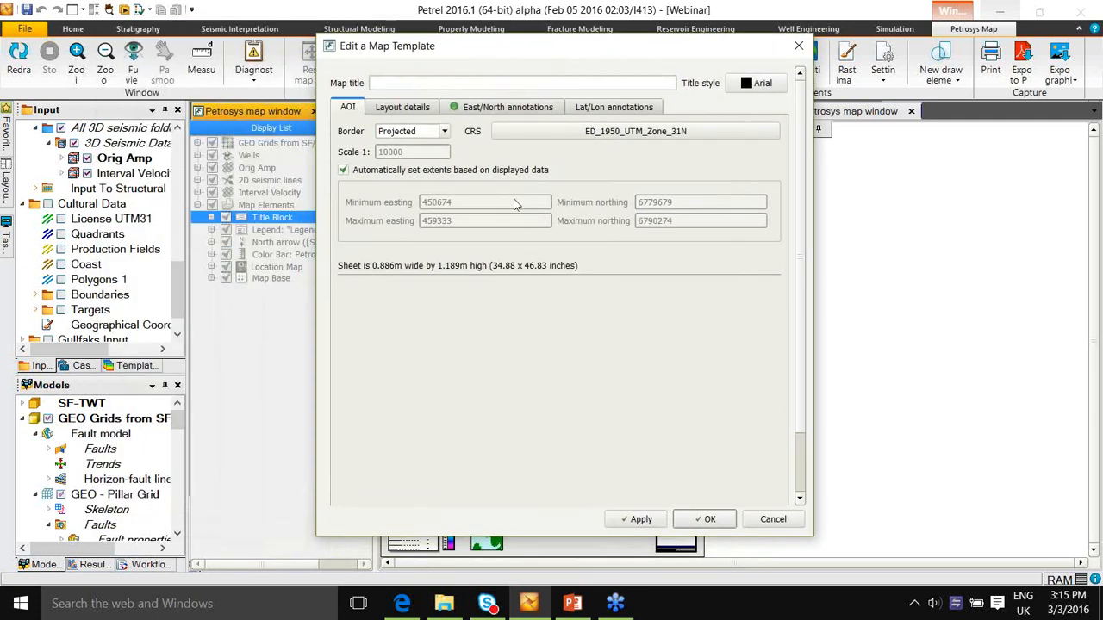
{"action": "left_click", "coordinate": [396, 112]}
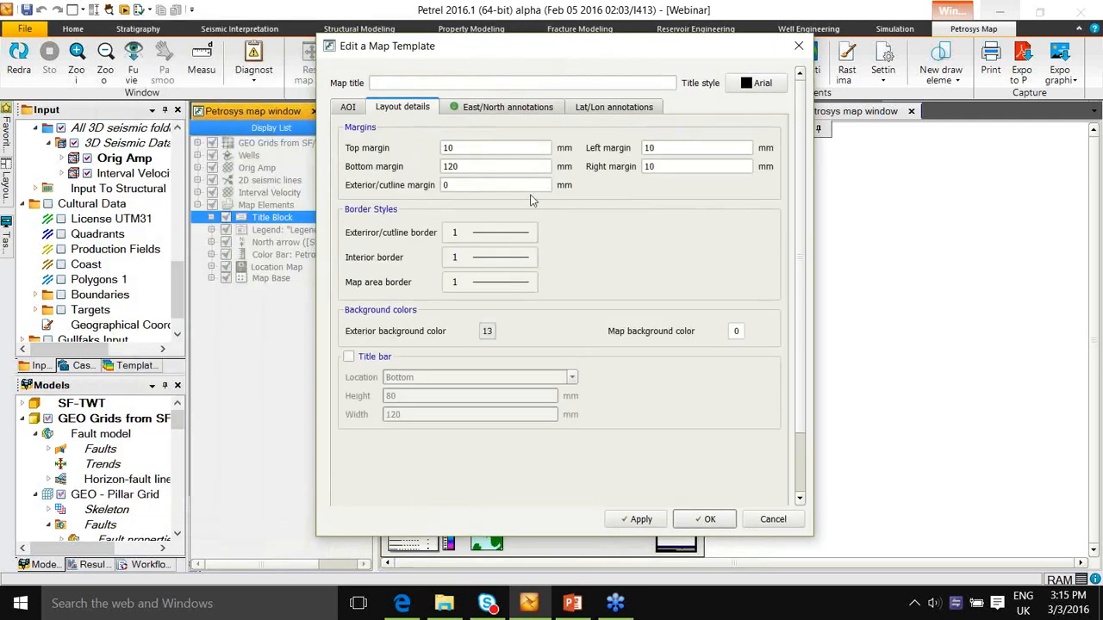
{"action": "left_click", "coordinate": [521, 108]}
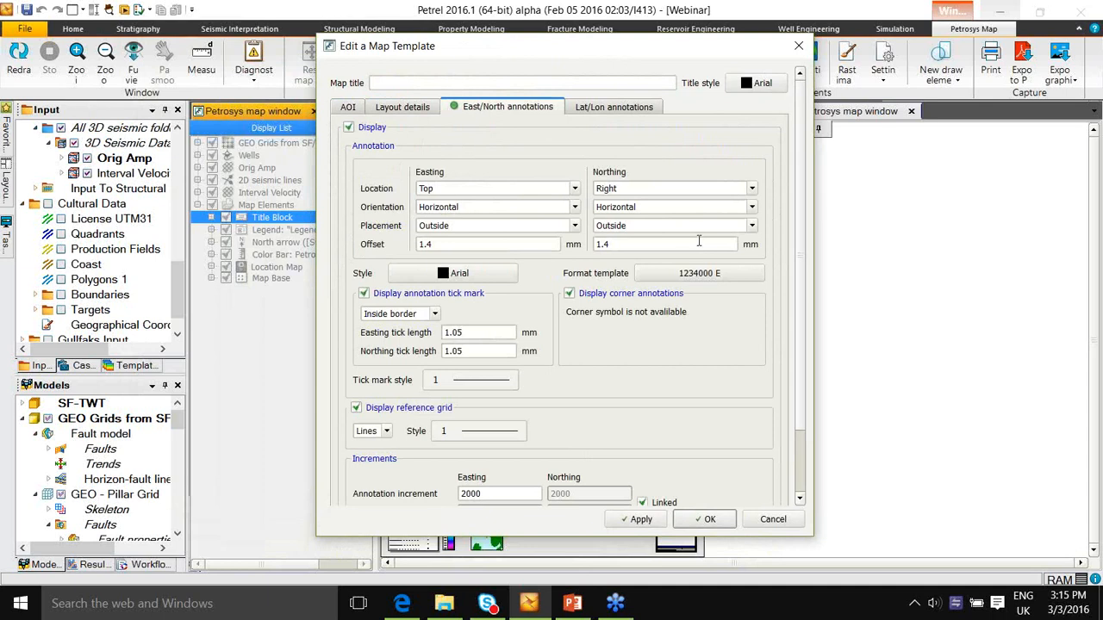
{"action": "left_click", "coordinate": [729, 527]}
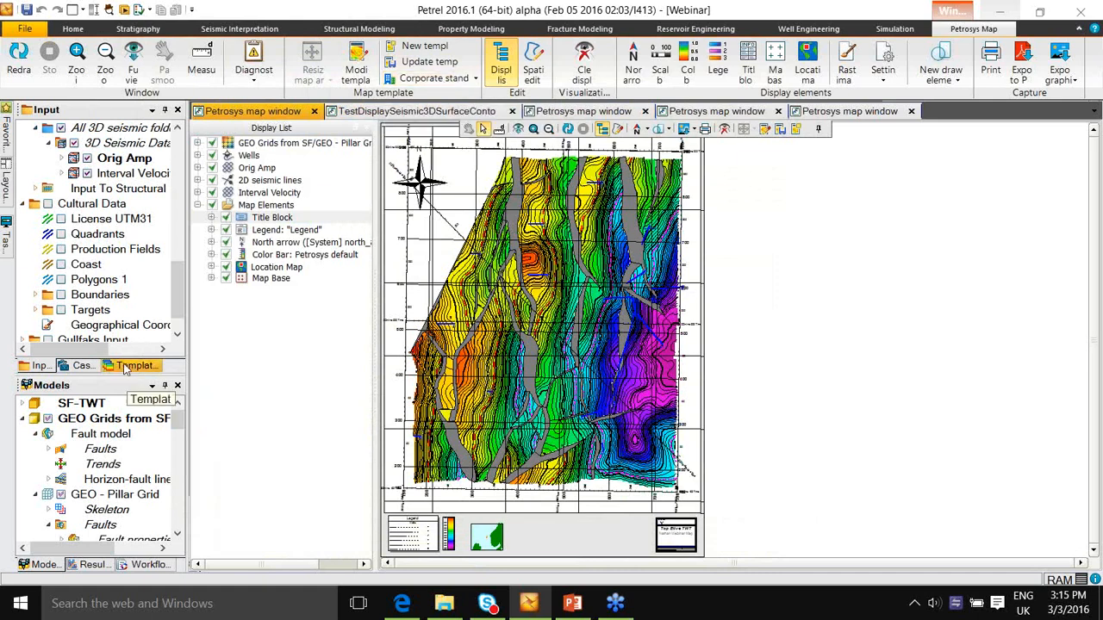
Step: Apply the "Gulfaks with Leg..." company standard template to the map that shows only the 2D seismic lines
{"action": "left_click", "coordinate": [123, 368]}
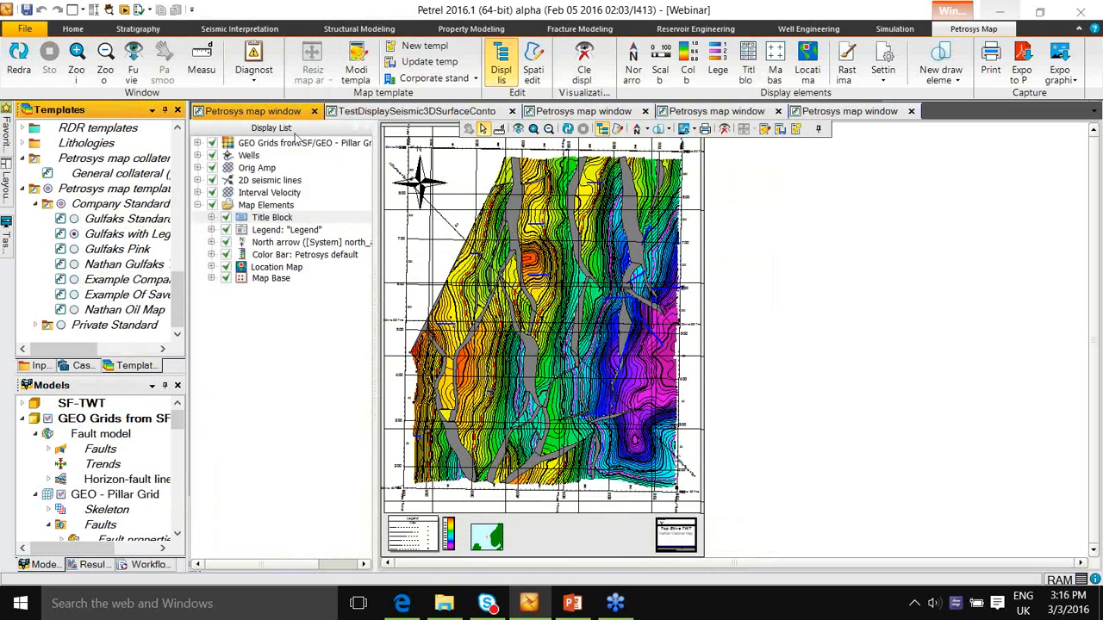
{"action": "left_click", "coordinate": [626, 112]}
{"action": "left_click", "coordinate": [715, 112]}
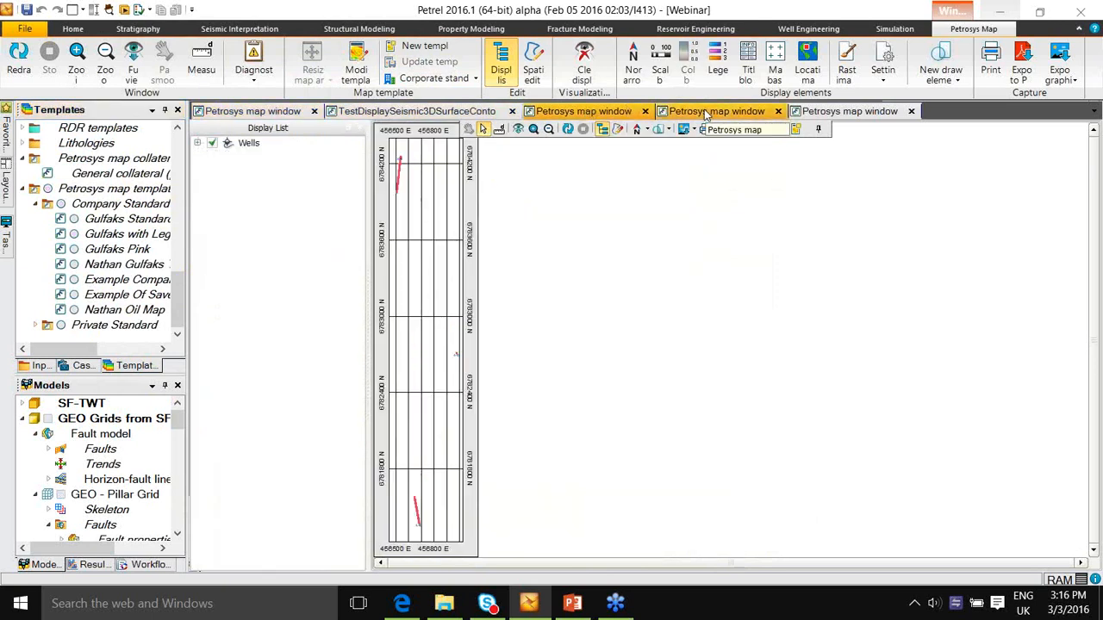
{"action": "left_click", "coordinate": [848, 112]}
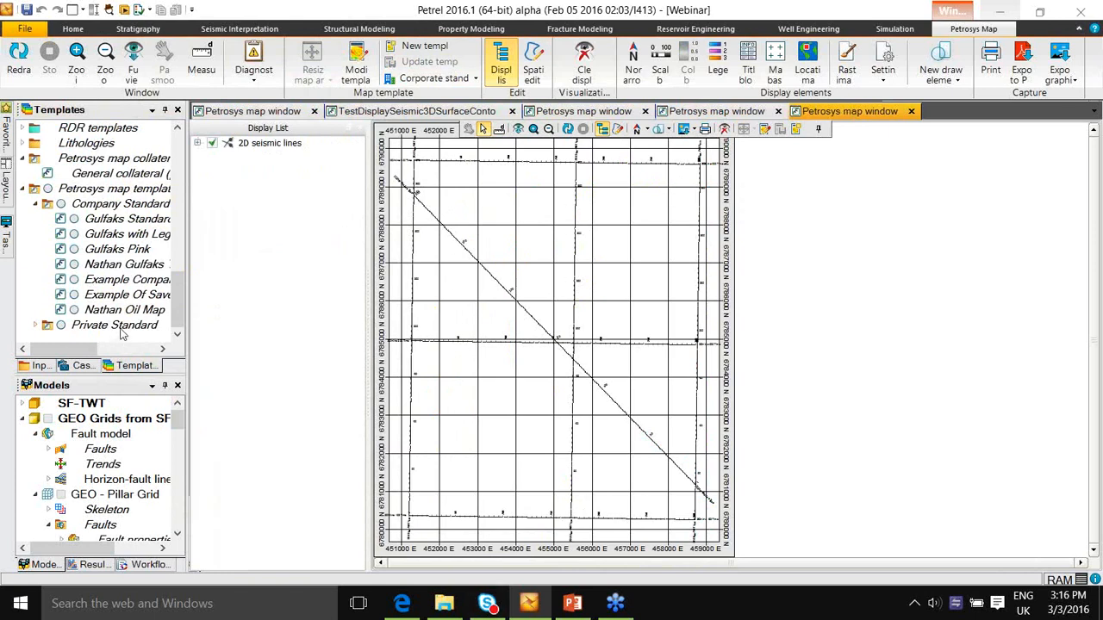
{"action": "left_click", "coordinate": [74, 235]}
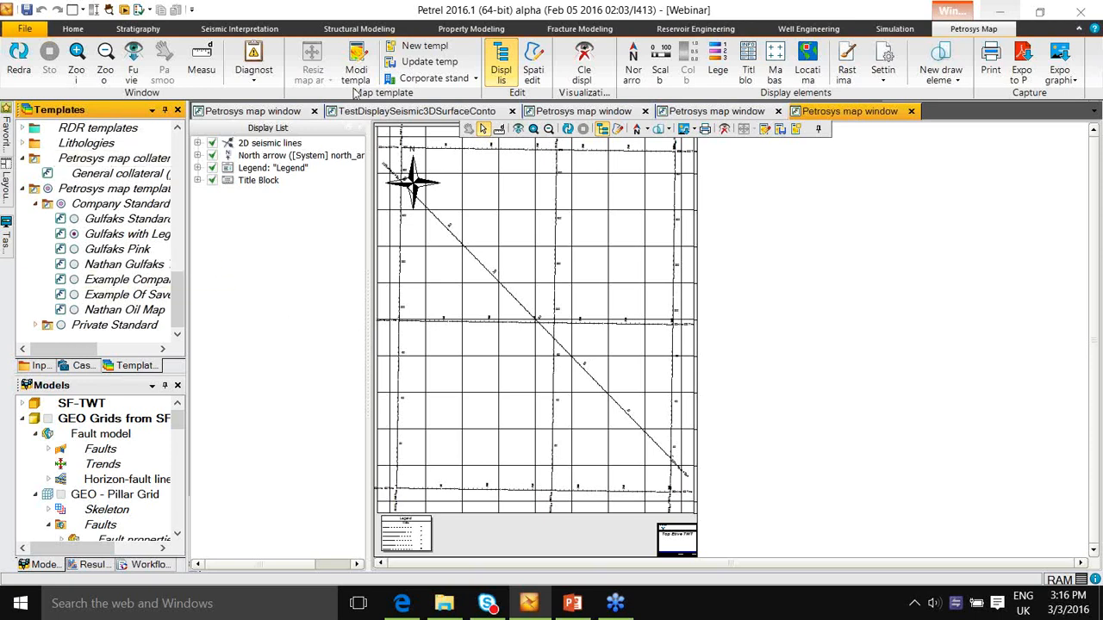
Step: Export the Top Etive TWT map as an A4 portrait PDF with layers to untitled.pdf, replacing the existing file
{"action": "left_click", "coordinate": [263, 112]}
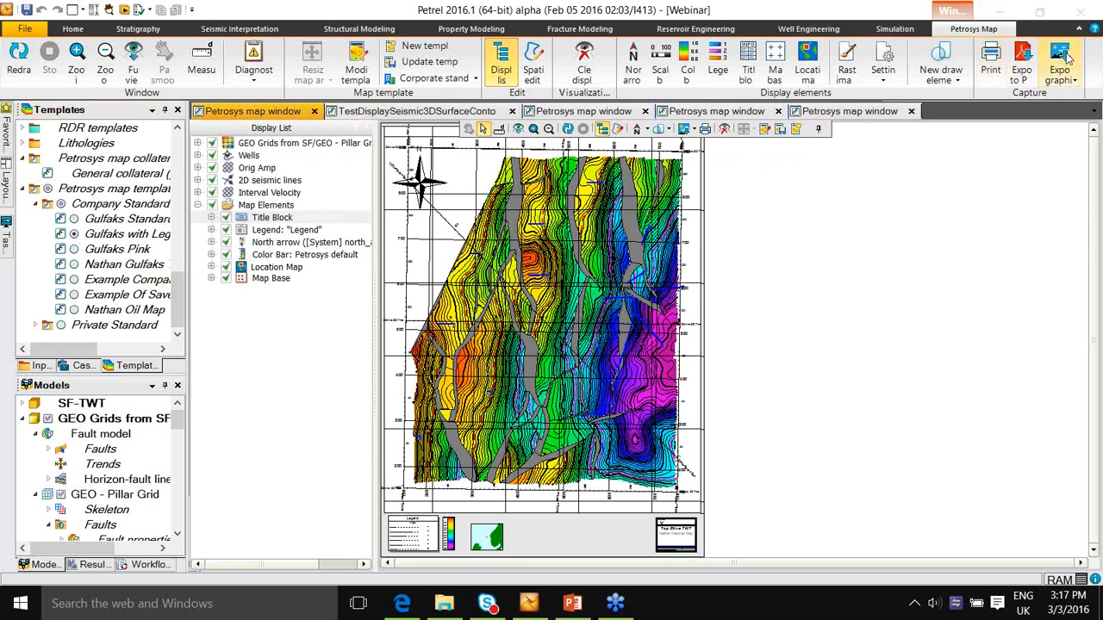
{"action": "left_click", "coordinate": [1021, 62]}
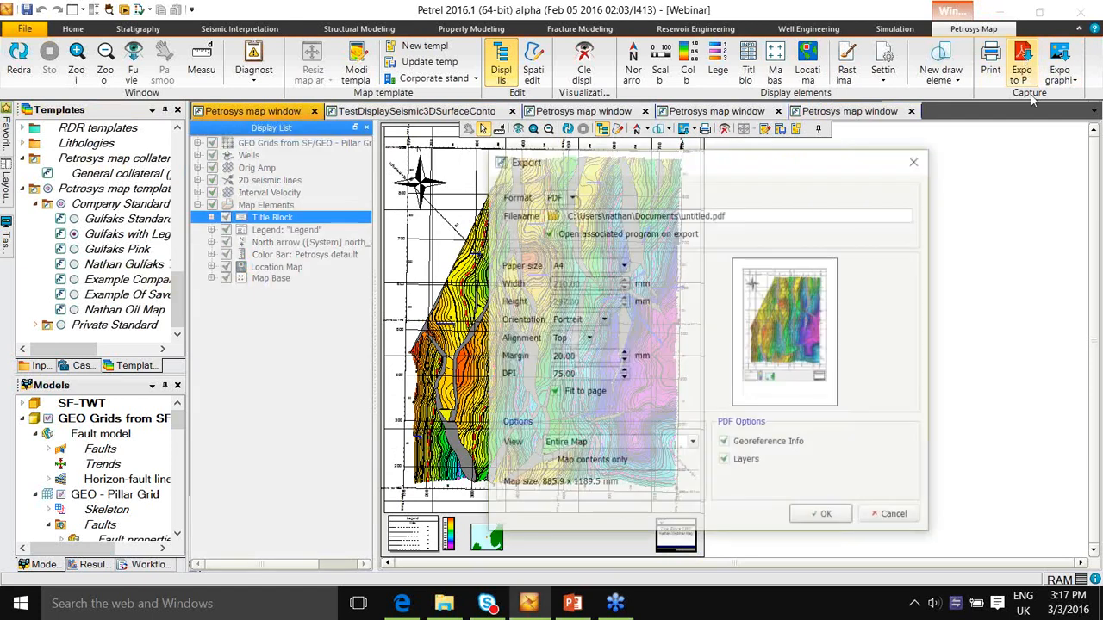
{"action": "left_click", "coordinate": [833, 523]}
{"action": "left_click", "coordinate": [665, 370]}
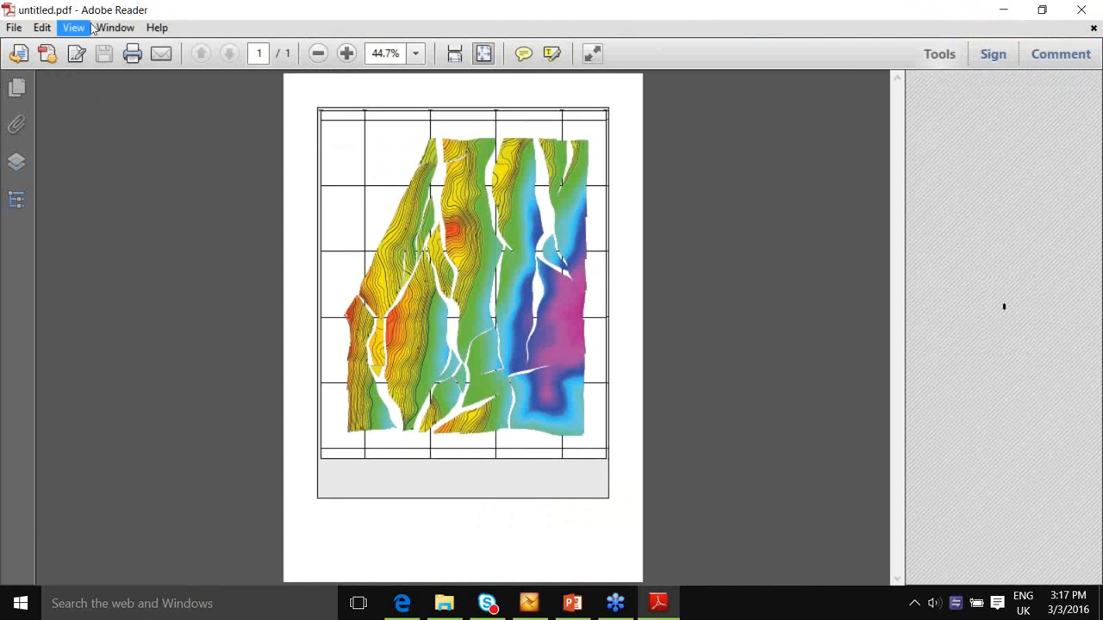
Step: Show the exported PDF's layers, toggle the T_Etive grid layer off and on, and hide the Wells layer
{"action": "left_click", "coordinate": [18, 162]}
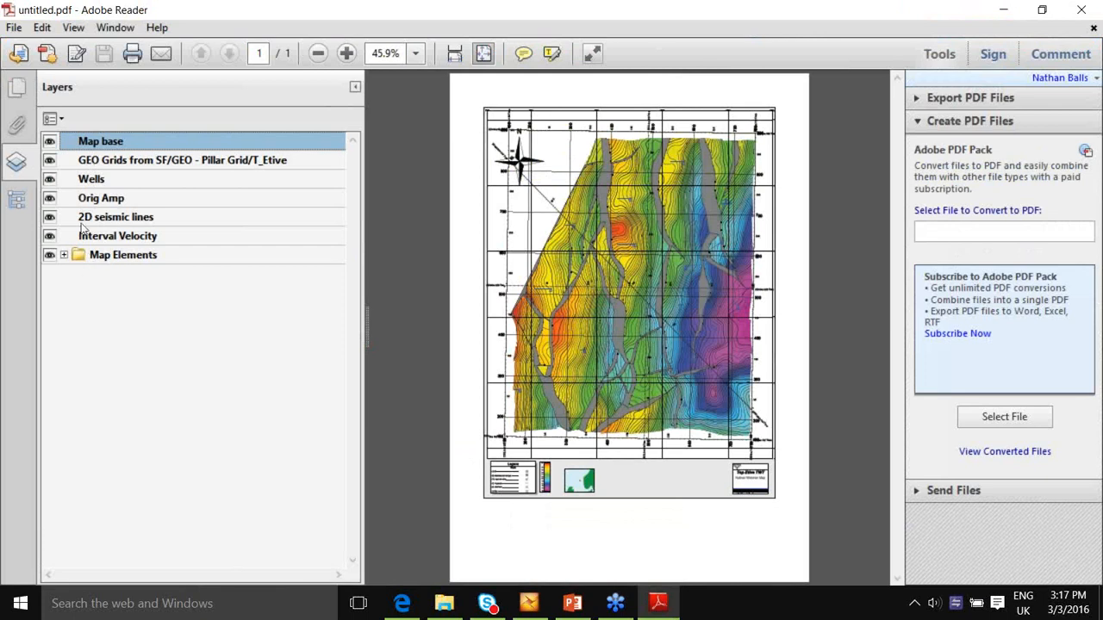
{"action": "left_click", "coordinate": [49, 160]}
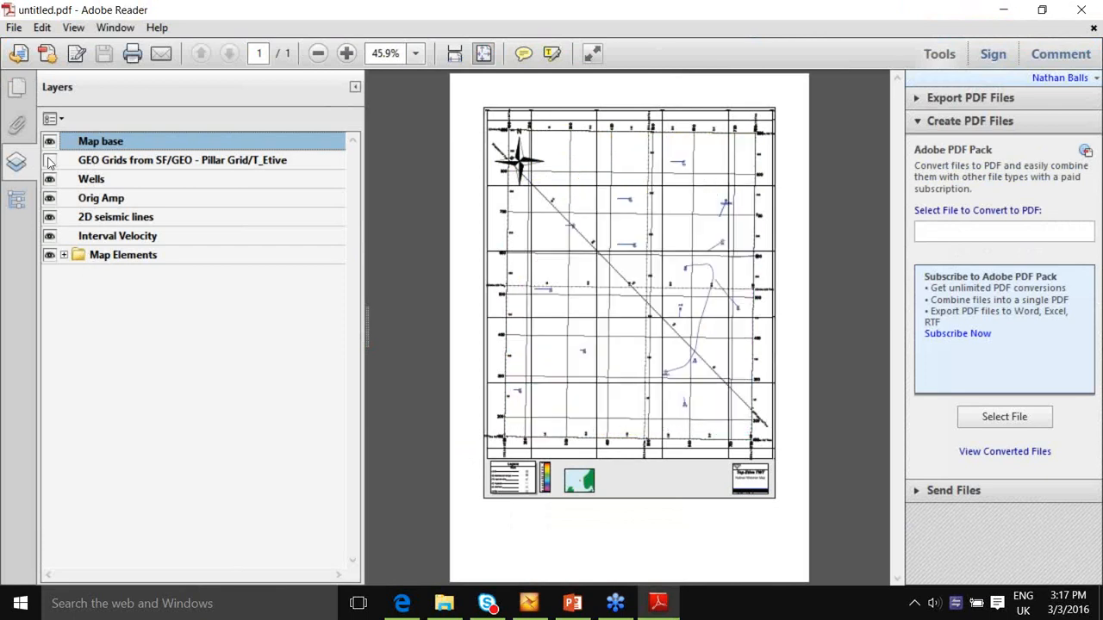
{"action": "left_click", "coordinate": [49, 160]}
{"action": "left_click", "coordinate": [49, 179]}
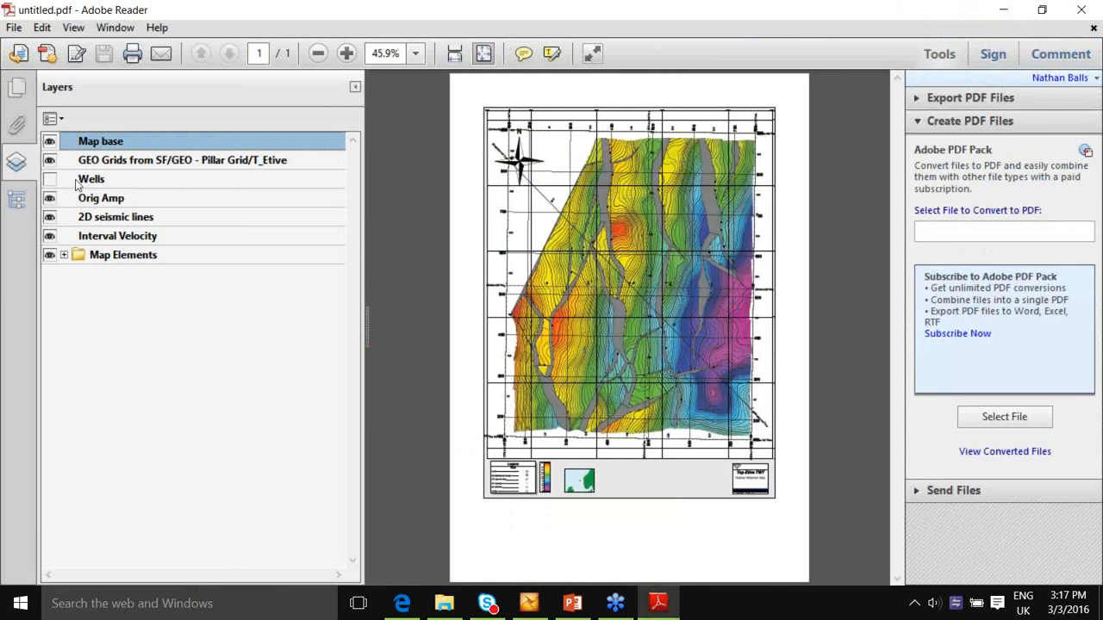
Step: Return to Petrel and try to export the map of stacked pillar grid horizons to untitled.pdf, replacing the existing file
{"action": "left_click", "coordinate": [1001, 12]}
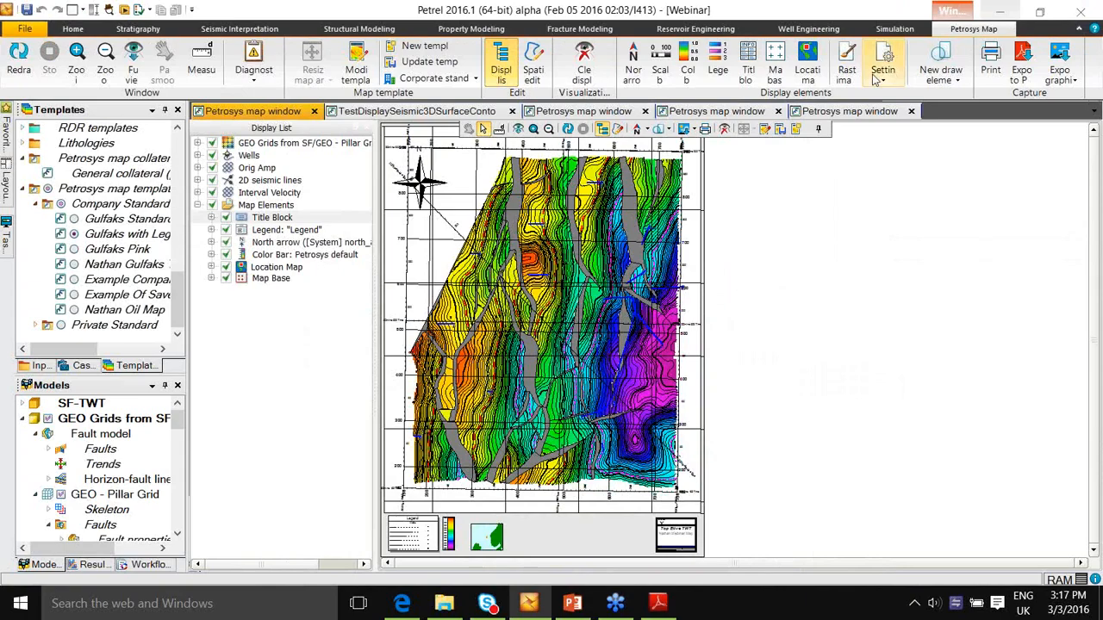
{"action": "left_click", "coordinate": [703, 116]}
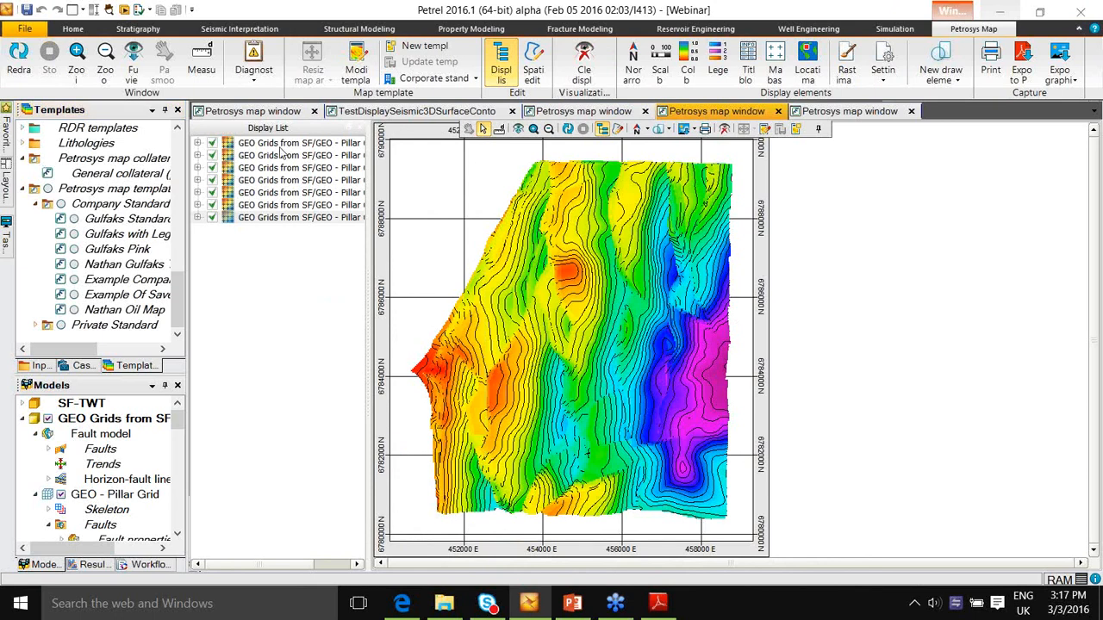
{"action": "mouse_move", "coordinate": [369, 187]}
{"action": "left_mouse_down"}
{"action": "mouse_move", "coordinate": [455, 199]}
{"action": "mouse_move", "coordinate": [366, 207]}
{"action": "left_mouse_up"}
{"action": "left_click", "coordinate": [295, 217]}
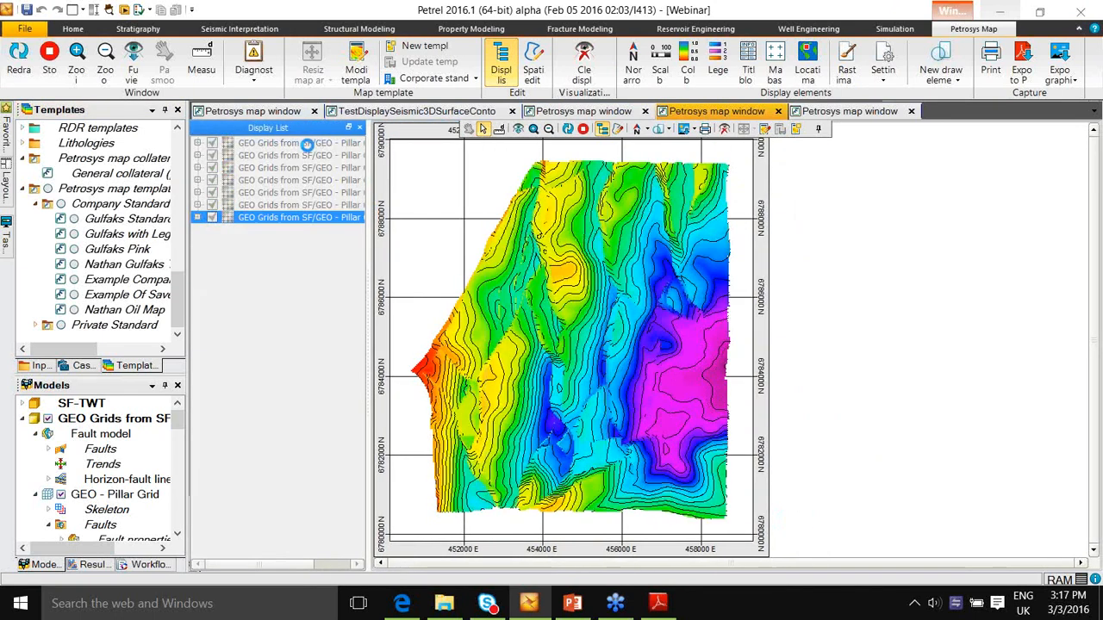
{"action": "left_click", "coordinate": [1024, 58]}
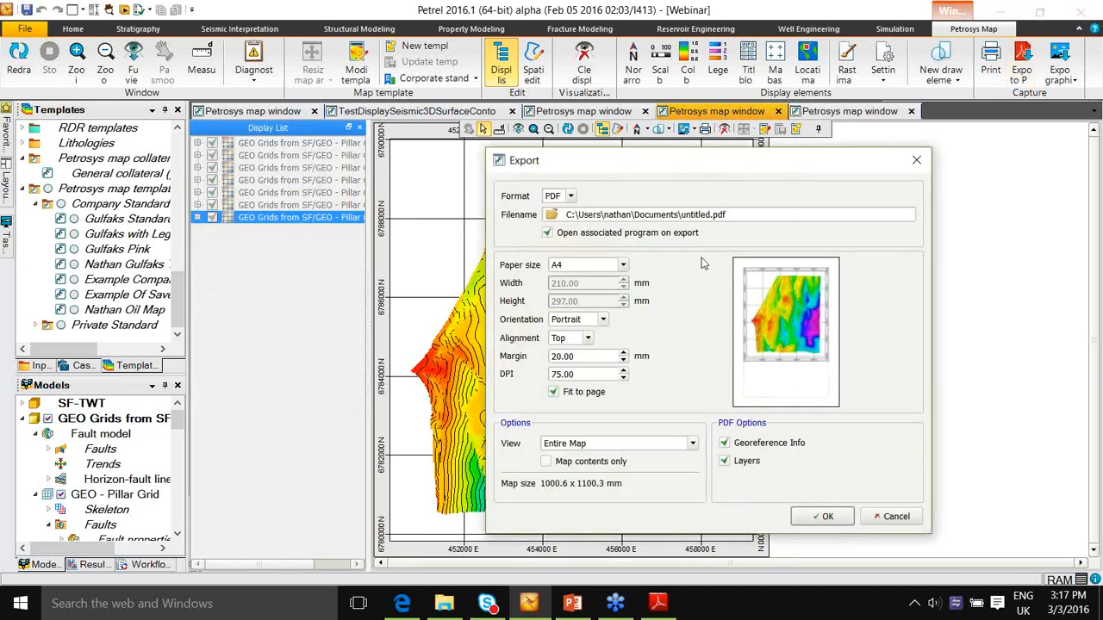
{"action": "left_click", "coordinate": [825, 517]}
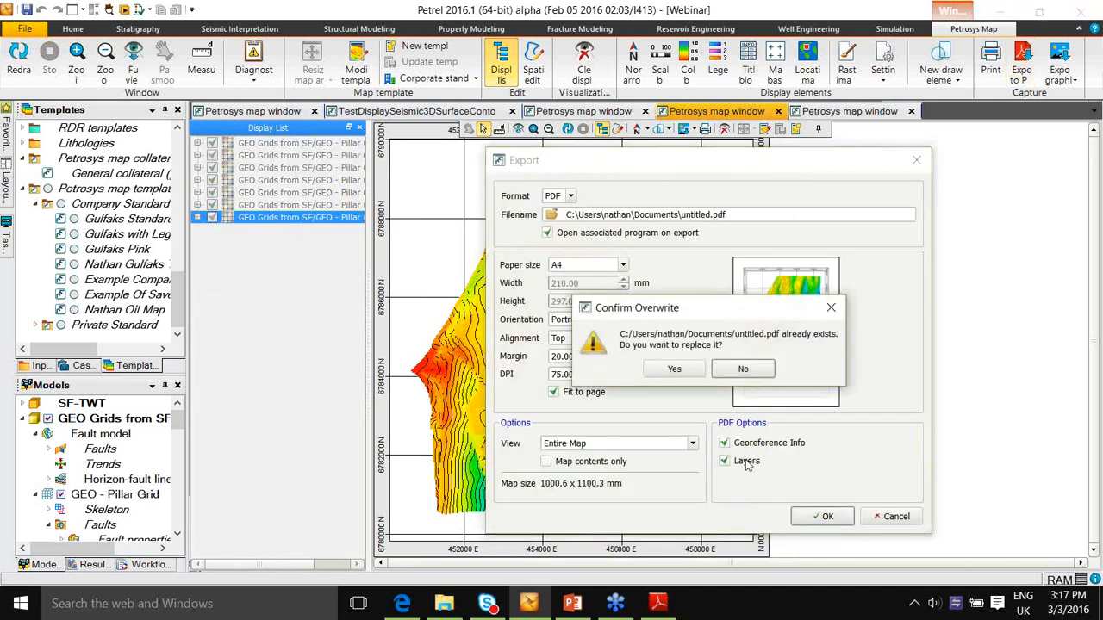
{"action": "left_click", "coordinate": [668, 371]}
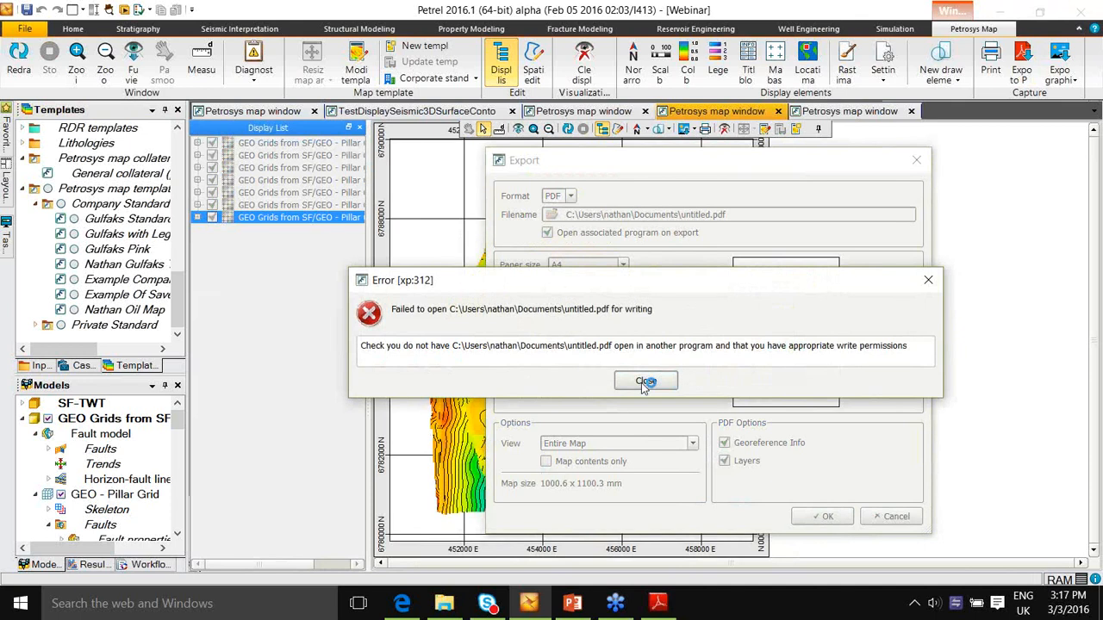
{"action": "left_click", "coordinate": [657, 381]}
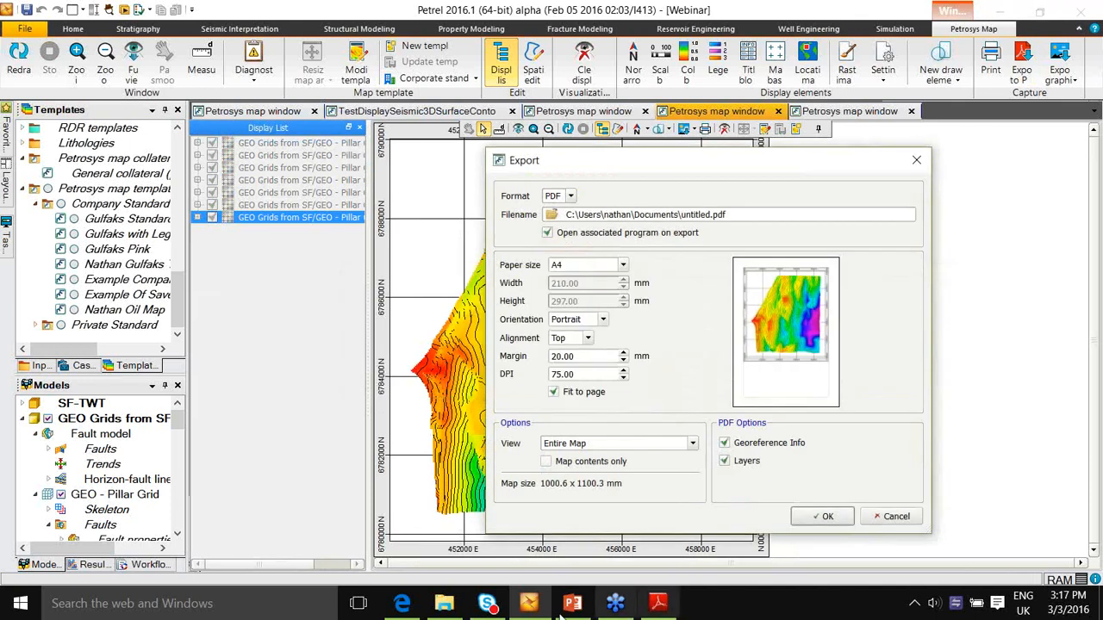
Step: Open the Full Project PDF from the PMMbP webinar folder and show its layer list
{"action": "left_click", "coordinate": [443, 603]}
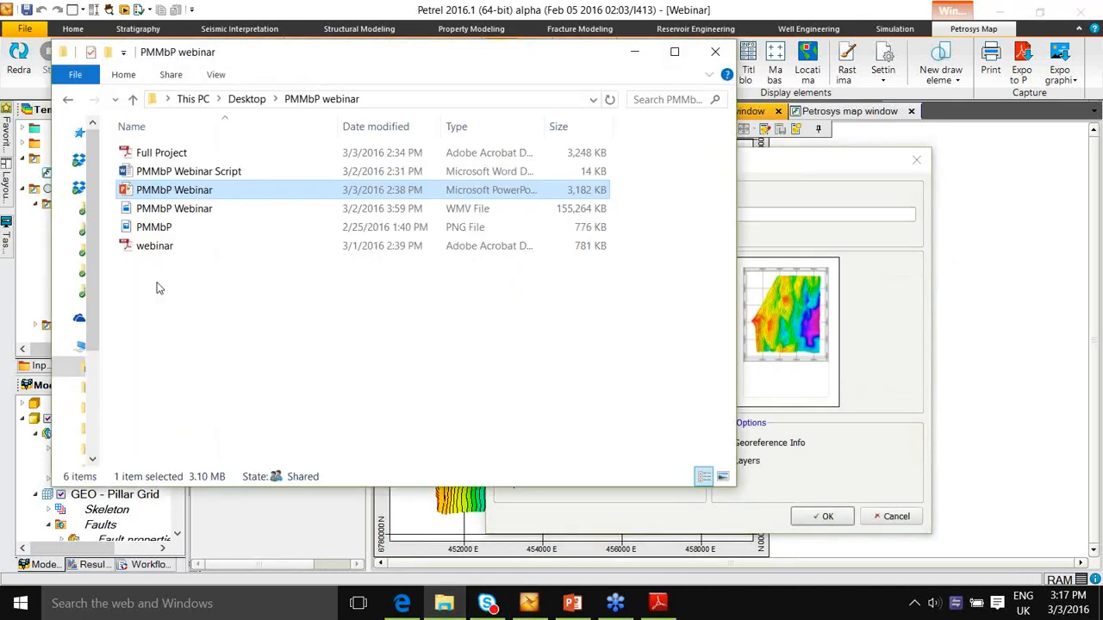
{"action": "double_click", "coordinate": [196, 152]}
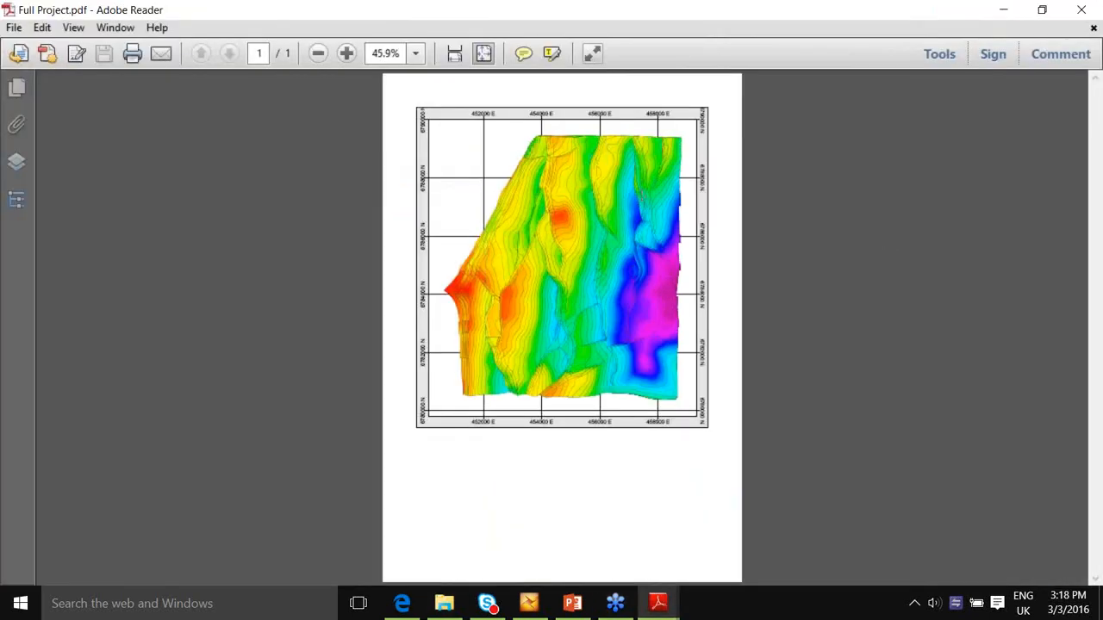
{"action": "left_click", "coordinate": [24, 168]}
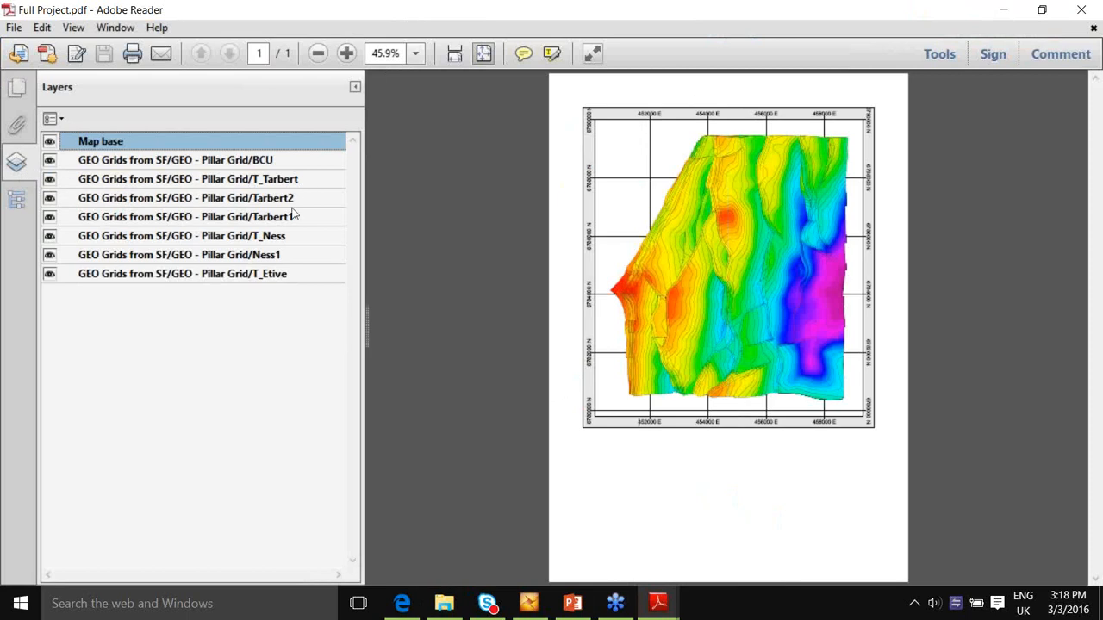
Step: Hide the pillar grid layers one by one from BCU down to T_Etive, and show the Ness1 layer again
{"action": "left_click", "coordinate": [49, 160]}
{"action": "left_click", "coordinate": [49, 179]}
{"action": "left_click", "coordinate": [49, 198]}
{"action": "left_click", "coordinate": [49, 217]}
{"action": "left_click", "coordinate": [49, 236]}
{"action": "left_click", "coordinate": [49, 255]}
{"action": "left_click", "coordinate": [49, 274]}
{"action": "left_click", "coordinate": [49, 255]}
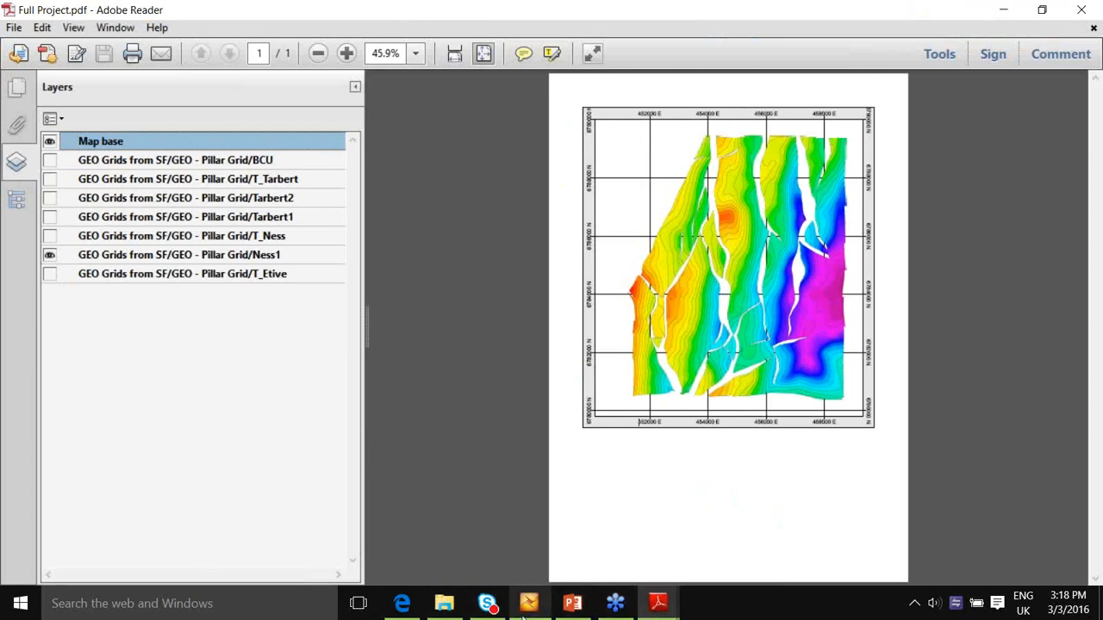
Step: Switch to the PMMbP Webinar presentation in PowerPoint
{"action": "mouse_move", "coordinate": [533, 616]}
{"action": "left_click", "coordinate": [572, 603]}
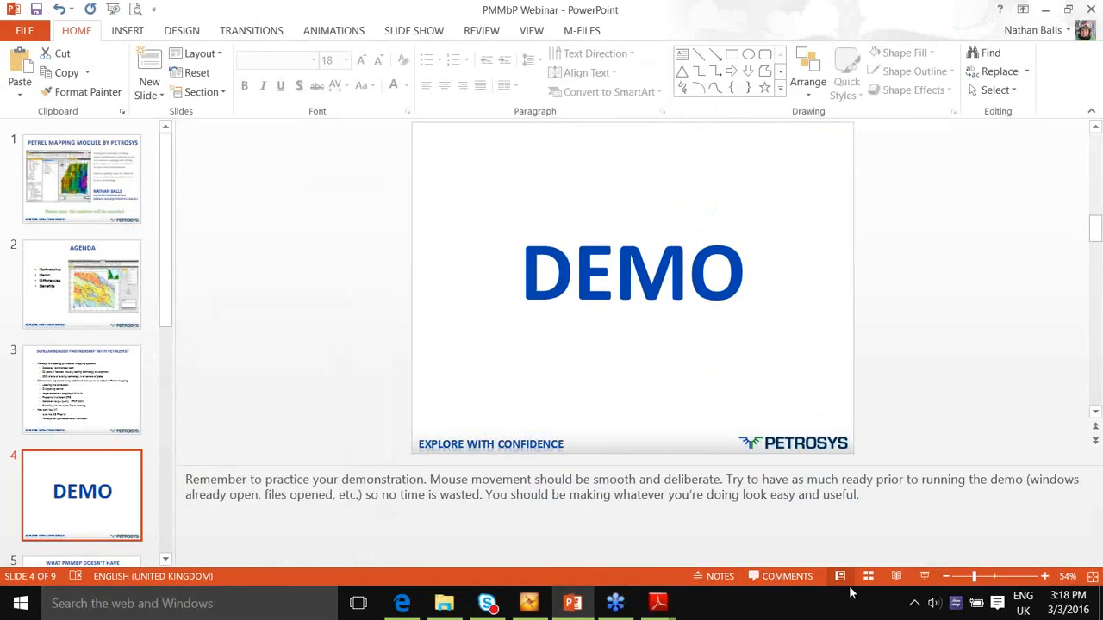